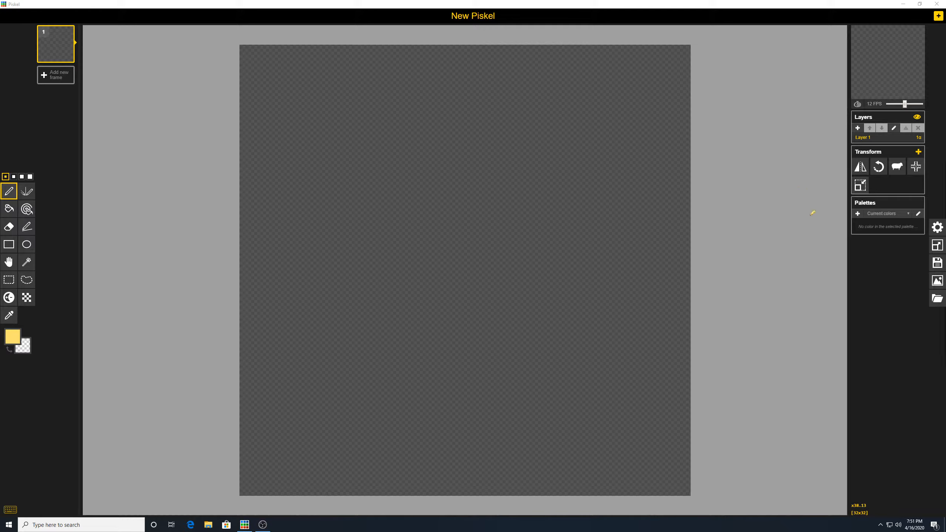
- Open Save as to store the sprite as 'New Piskel' .piskel in Downloads
{"action": "left_click", "coordinate": [939, 228]}
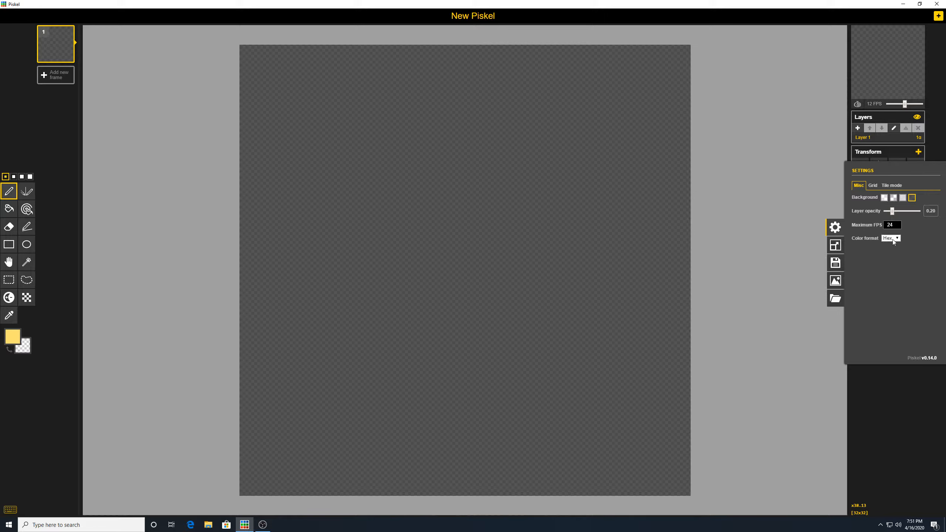
{"action": "left_click", "coordinate": [895, 418]}
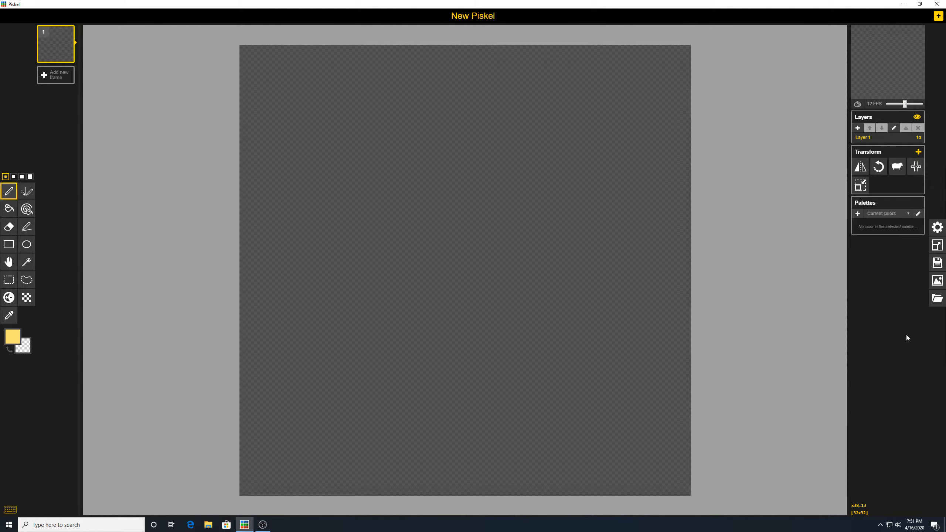
{"action": "left_click", "coordinate": [938, 246]}
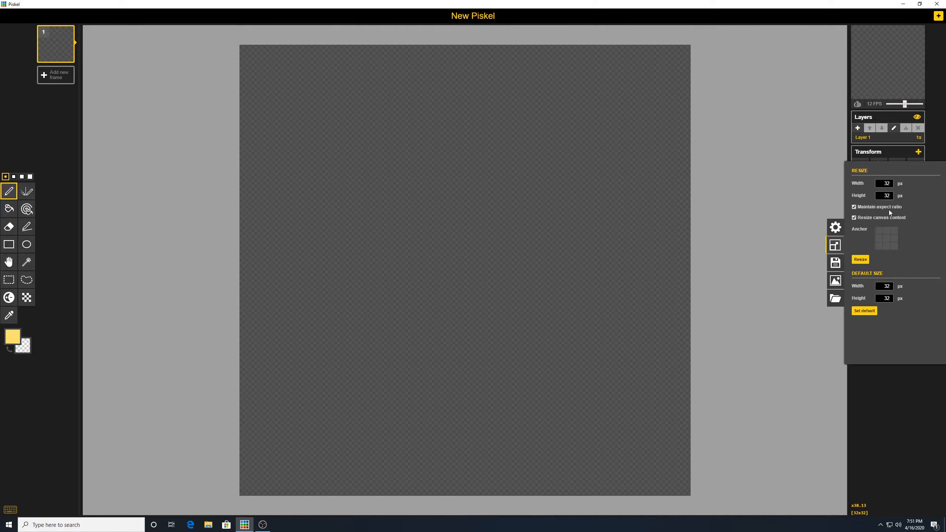
{"action": "left_click", "coordinate": [835, 263]}
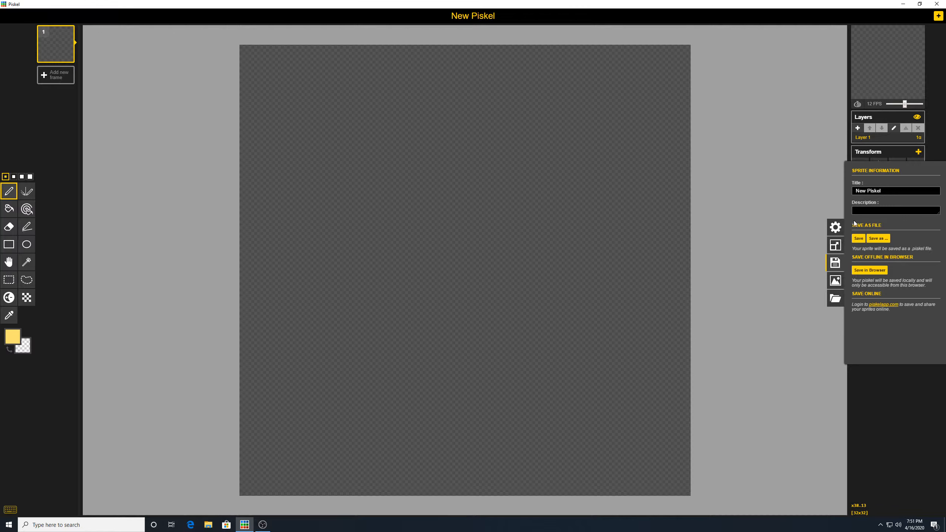
{"action": "left_click", "coordinate": [873, 237]}
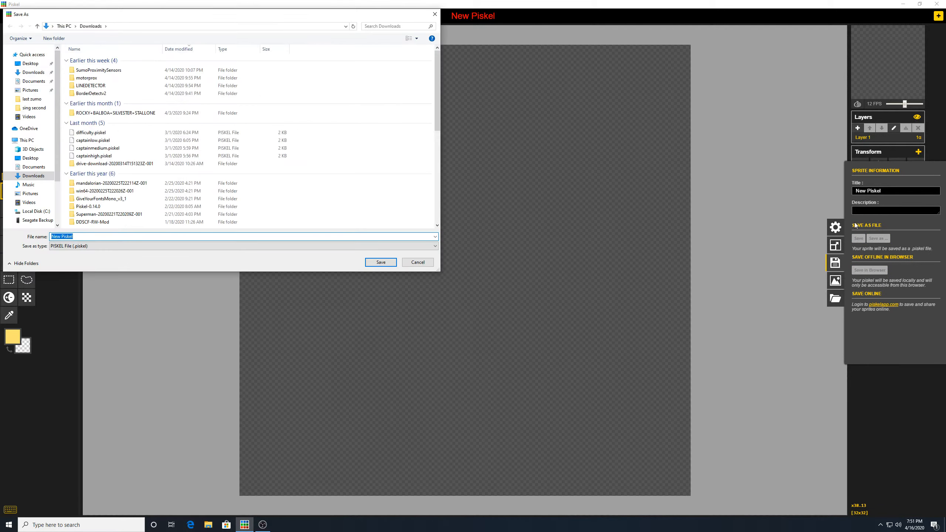
- Cancel the Save As window and close the save drawer without saving
{"action": "left_click", "coordinate": [435, 14]}
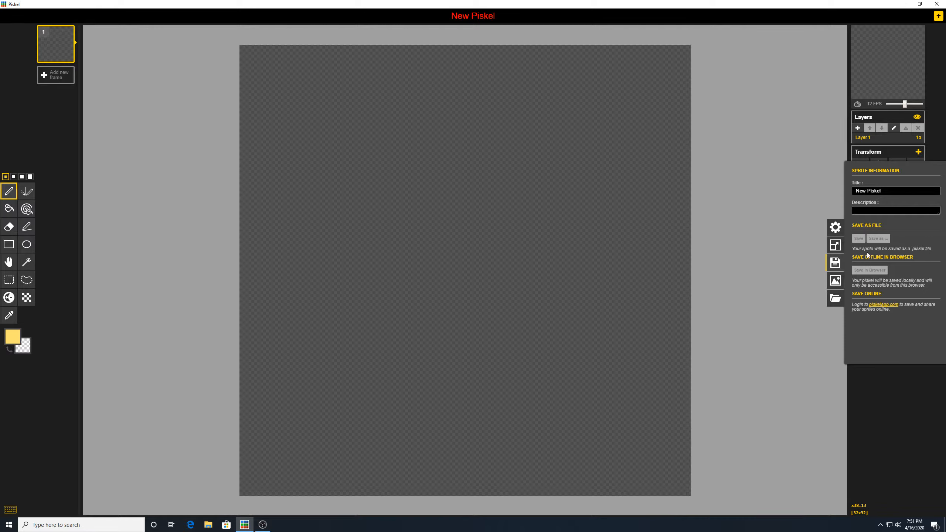
{"action": "left_click", "coordinate": [888, 446]}
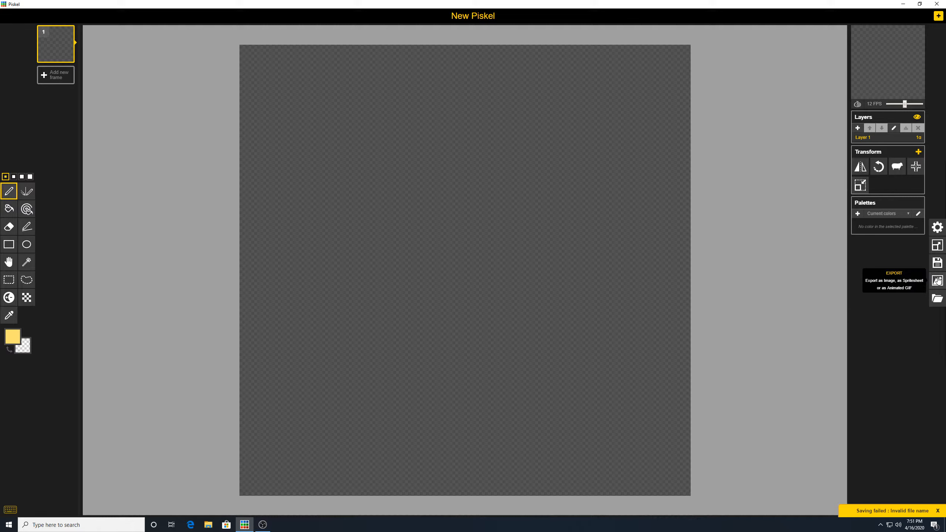
{"action": "left_click", "coordinate": [938, 280]}
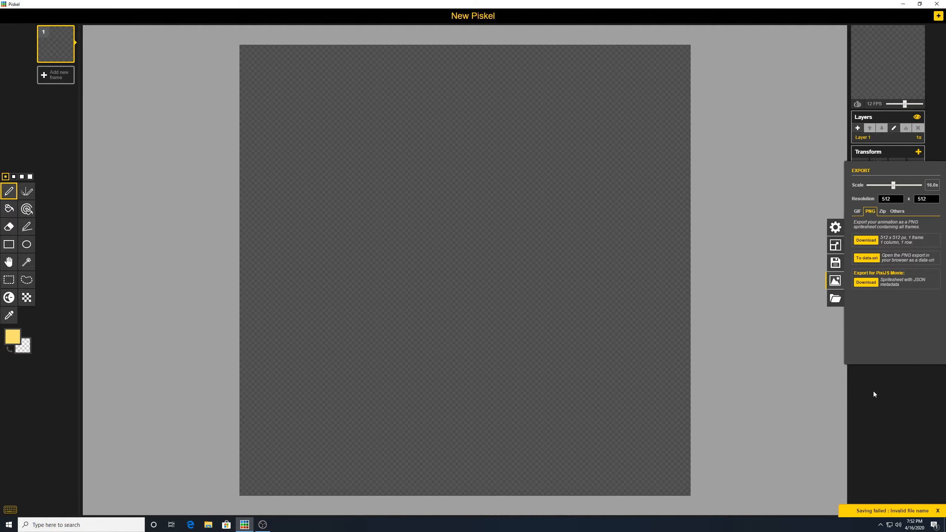
{"action": "left_click", "coordinate": [908, 407]}
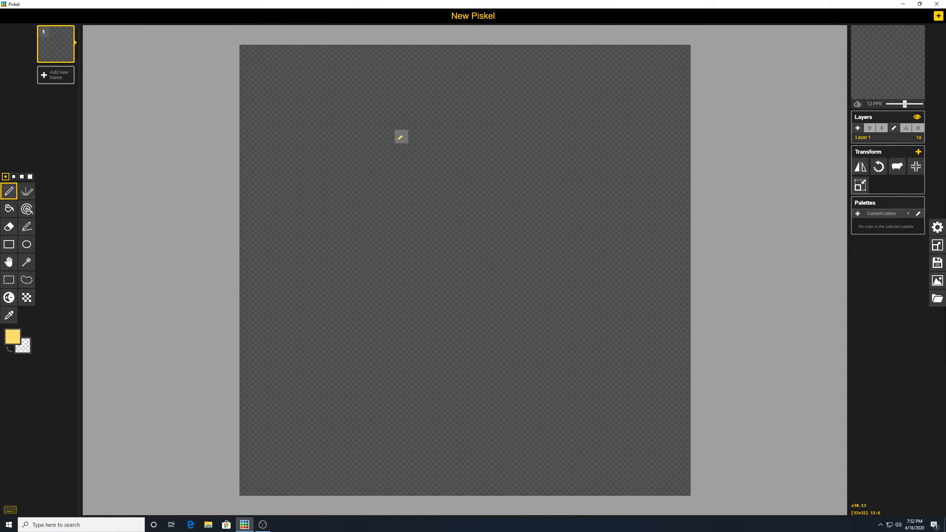
- Paint yellow face pixels across rows 5 and 6, columns 10 to 15
{"action": "left_click", "coordinate": [387, 122]}
{"action": "left_click", "coordinate": [401, 122]}
{"action": "left_click", "coordinate": [416, 122]}
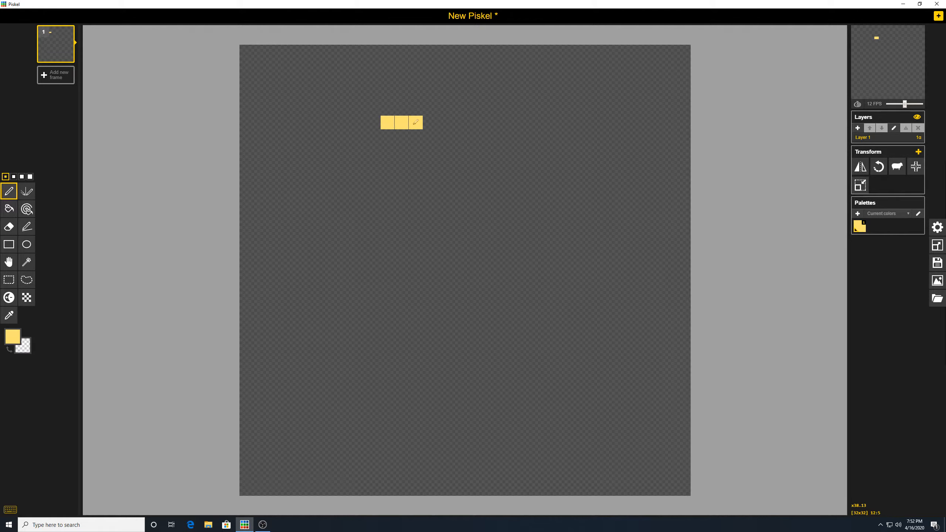
{"action": "left_click", "coordinate": [430, 122]}
{"action": "left_click", "coordinate": [457, 123]}
{"action": "left_click", "coordinate": [458, 136]}
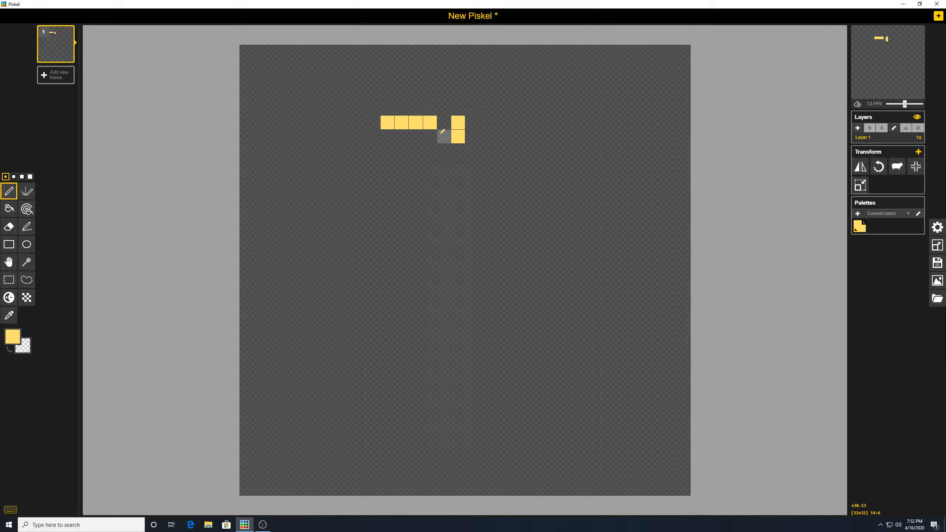
{"action": "left_click", "coordinate": [443, 135]}
{"action": "left_click_drag", "start_coordinate": [414, 136], "coordinate": [388, 136]}
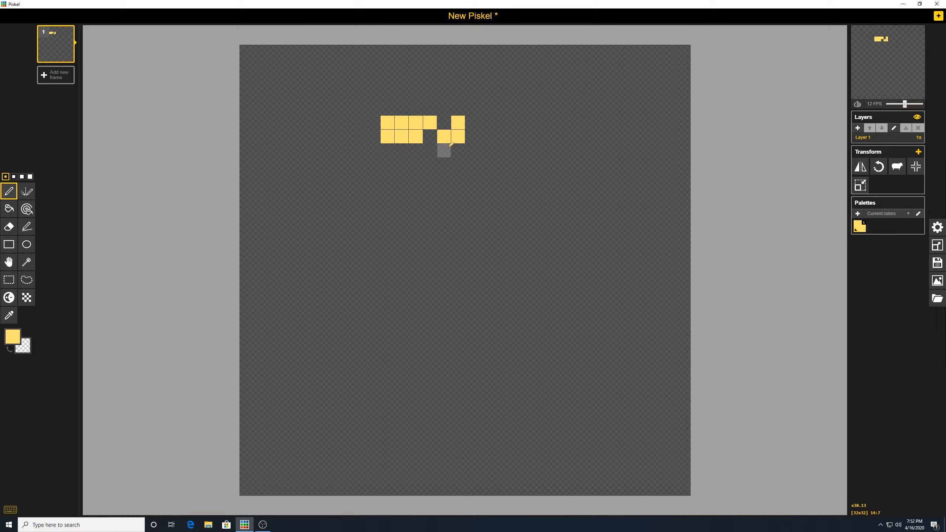
- Fill row 7 yellow from column 9 to 15, plus cells 9:8 and 9:9
{"action": "left_click_drag", "start_coordinate": [455, 145], "coordinate": [397, 146]}
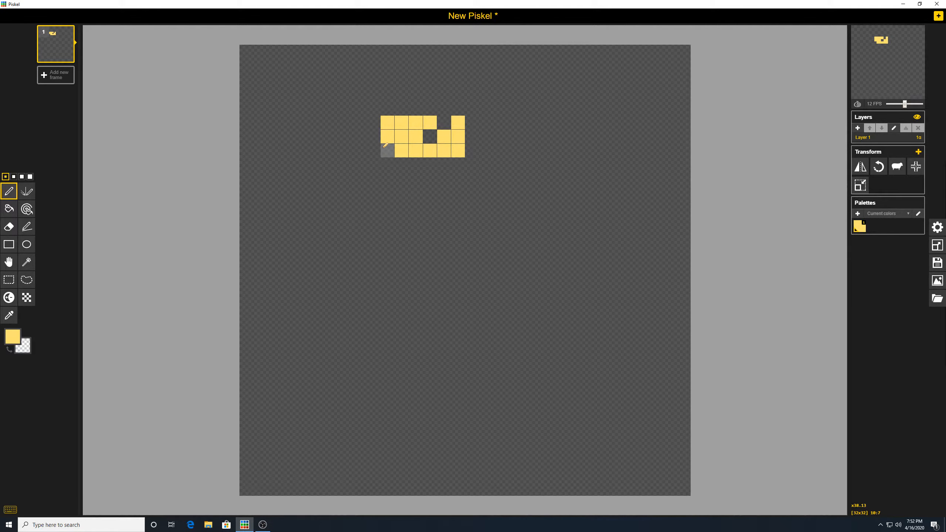
{"action": "left_click", "coordinate": [385, 145]}
{"action": "left_click", "coordinate": [372, 149]}
{"action": "mouse_move", "coordinate": [372, 168]}
{"action": "left_mouse_down"}
{"action": "mouse_move", "coordinate": [424, 163]}
{"action": "mouse_move", "coordinate": [454, 169]}
{"action": "mouse_move", "coordinate": [453, 177]}
{"action": "mouse_move", "coordinate": [390, 178]}
{"action": "left_mouse_up"}
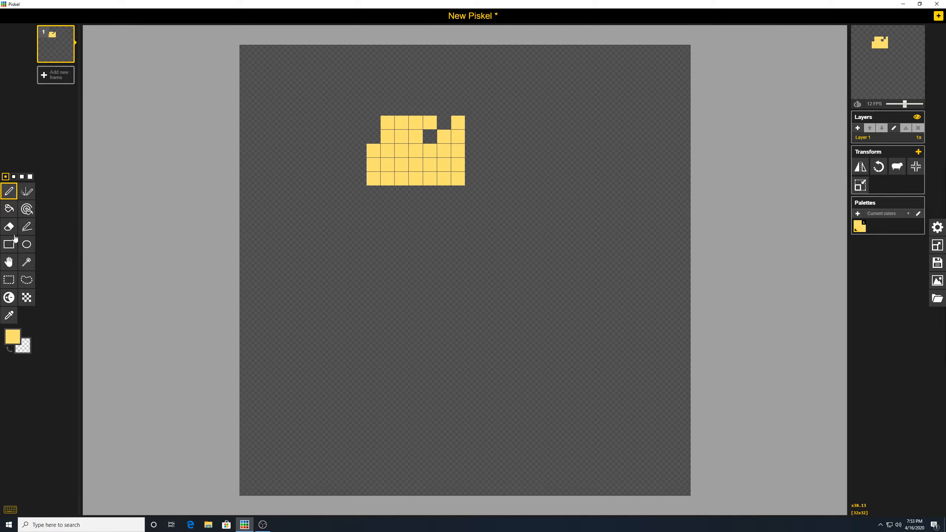
- Set the colour to dark tan #ac994d and shade the face's top row
{"action": "left_click", "coordinate": [13, 338]}
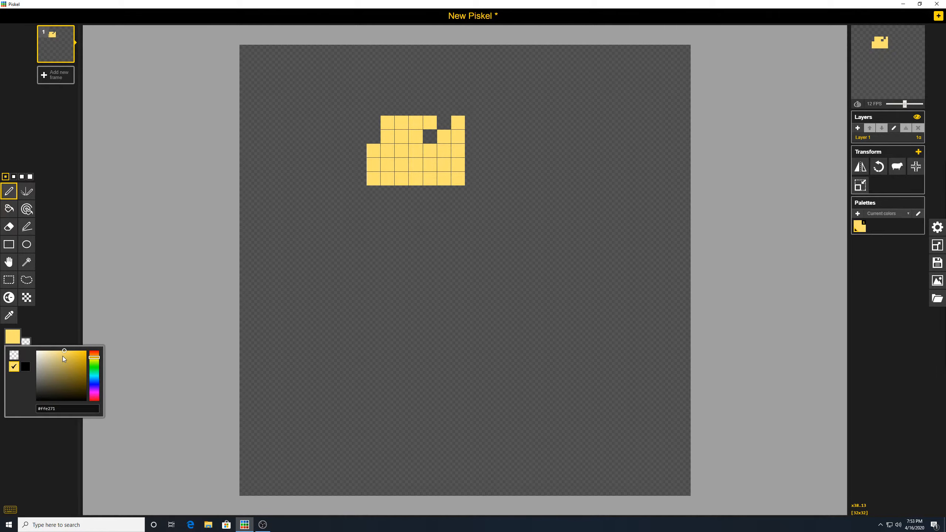
{"action": "left_click", "coordinate": [59, 361]}
{"action": "left_click_drag", "start_coordinate": [59, 362], "coordinate": [64, 368]}
{"action": "left_click", "coordinate": [459, 122]}
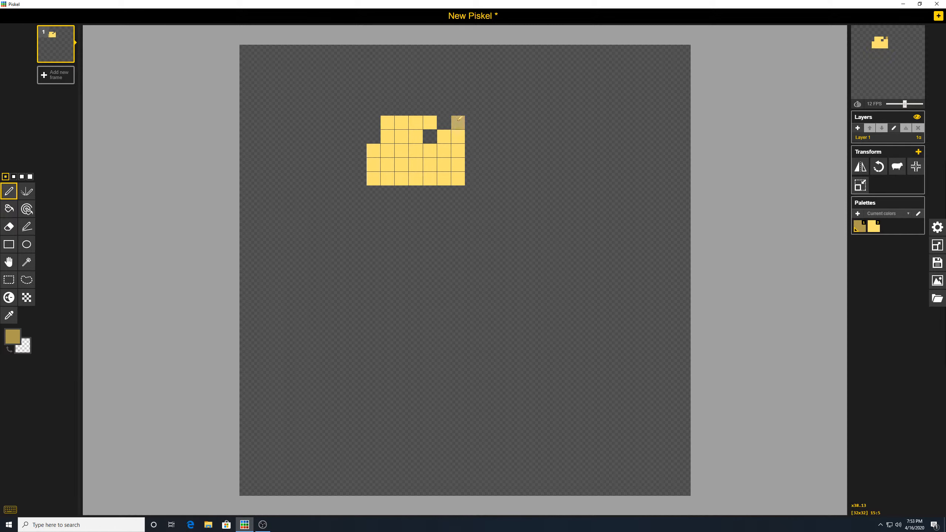
{"action": "left_click", "coordinate": [418, 122]}
{"action": "left_click", "coordinate": [430, 122]}
{"action": "left_click", "coordinate": [417, 123]}
{"action": "left_click", "coordinate": [403, 122]}
{"action": "left_click", "coordinate": [390, 121]}
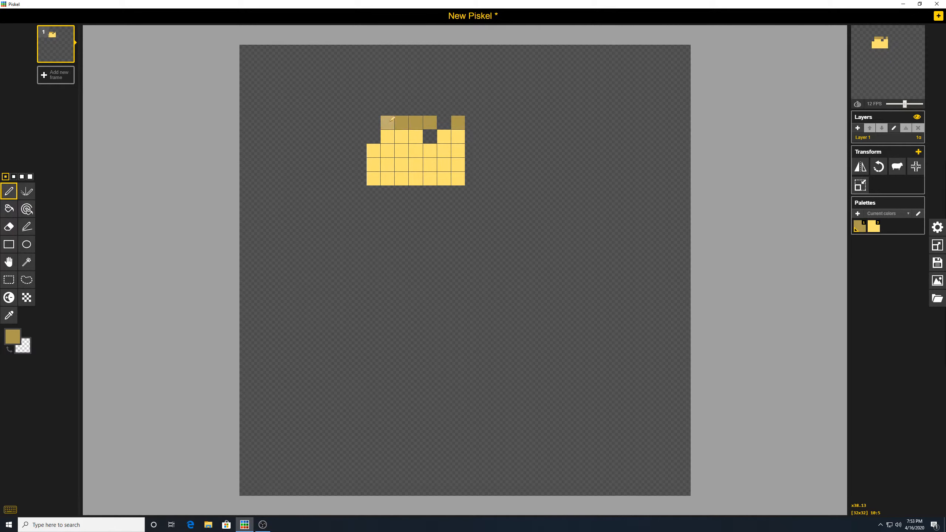
- Shade the face's left edge dark tan and make black the drawing colour
{"action": "left_click", "coordinate": [374, 150]}
{"action": "left_click", "coordinate": [374, 165]}
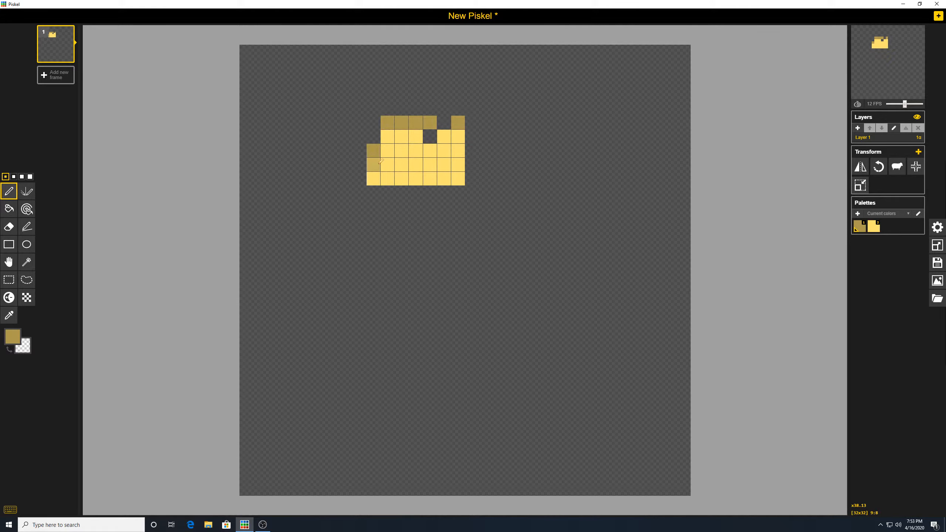
{"action": "left_click", "coordinate": [375, 174]}
{"action": "left_click", "coordinate": [12, 336]}
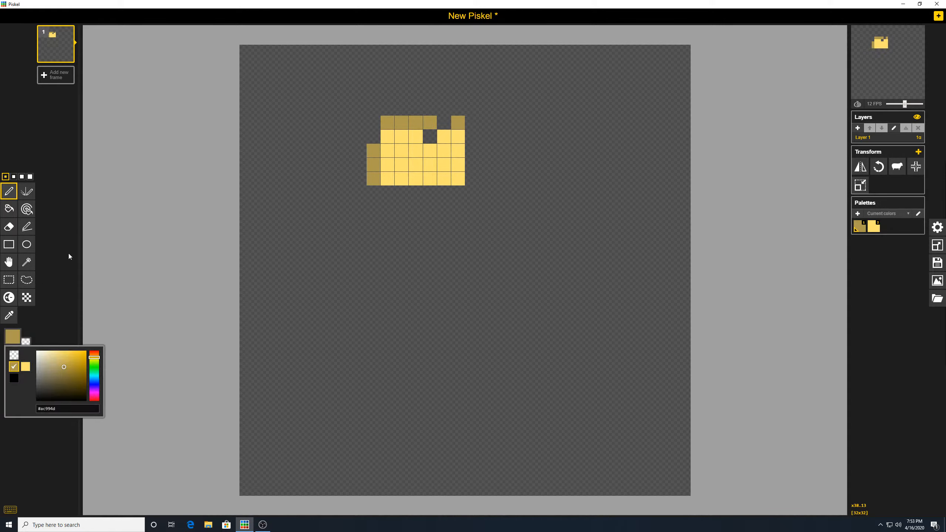
{"action": "left_click", "coordinate": [15, 378]}
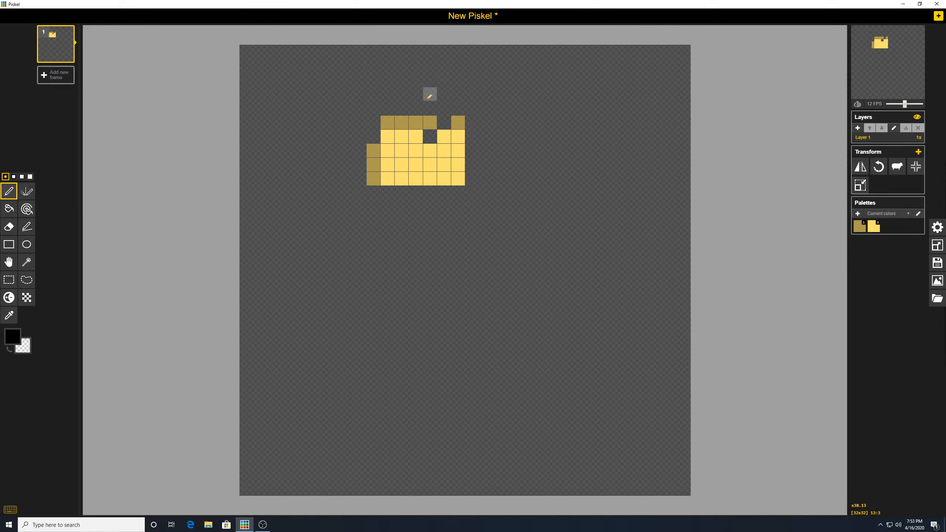
- Paint the black eye, fill the top-row gap, and build black hair over the head
{"action": "left_click", "coordinate": [443, 122]}
{"action": "left_click", "coordinate": [430, 137]}
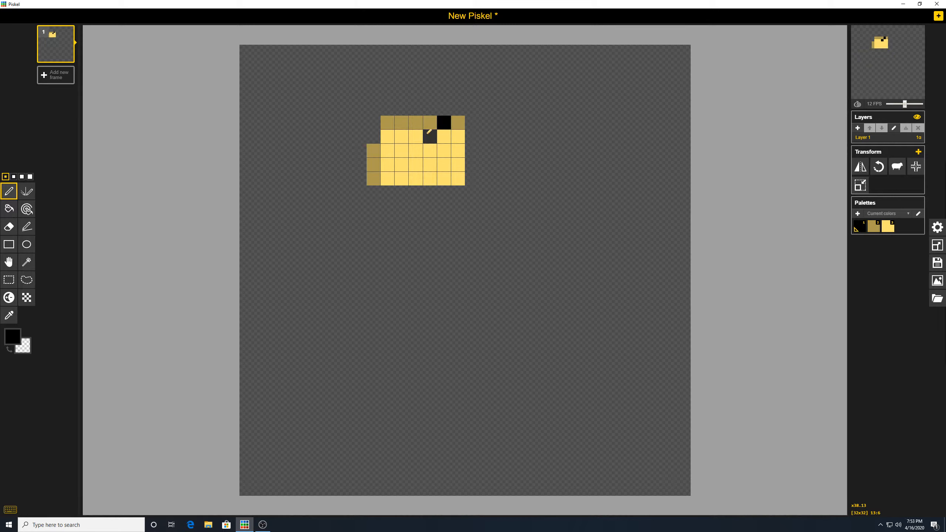
{"action": "left_click", "coordinate": [459, 107]}
{"action": "left_click", "coordinate": [458, 94]}
{"action": "left_click", "coordinate": [444, 107]}
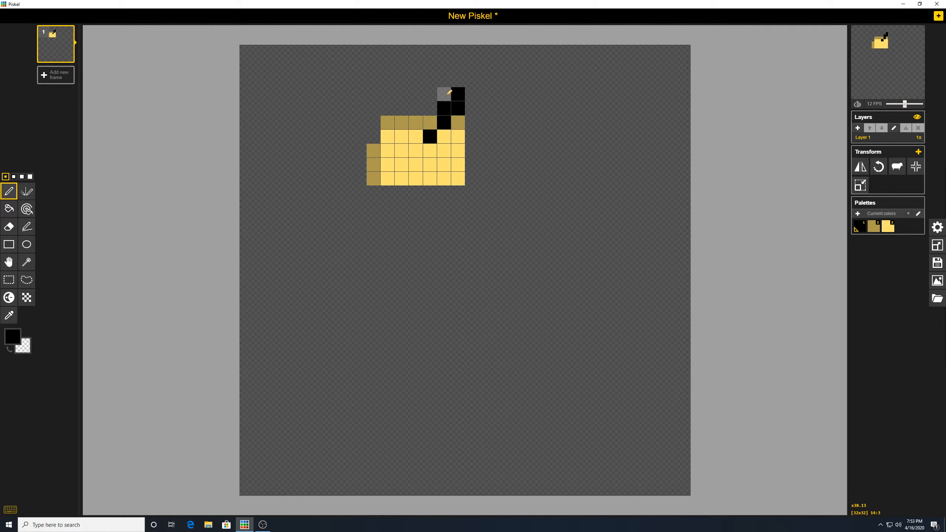
{"action": "left_click", "coordinate": [444, 94]}
{"action": "left_click", "coordinate": [444, 80]}
{"action": "left_click", "coordinate": [431, 82]}
{"action": "left_click", "coordinate": [415, 81]}
{"action": "left_click", "coordinate": [402, 82]}
{"action": "left_click", "coordinate": [393, 85]}
{"action": "mouse_move", "coordinate": [434, 94]}
{"action": "left_mouse_down"}
{"action": "mouse_move", "coordinate": [389, 95]}
{"action": "mouse_move", "coordinate": [410, 107]}
{"action": "mouse_move", "coordinate": [386, 104]}
{"action": "left_mouse_up"}
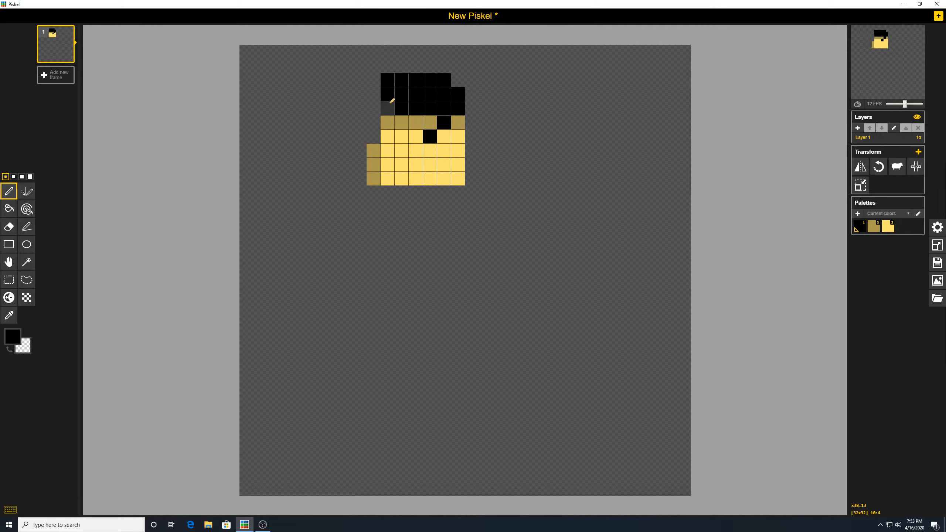
- Extend the black hair two pixels wide down the face's left side
{"action": "left_click", "coordinate": [375, 136]}
{"action": "left_click", "coordinate": [374, 122]}
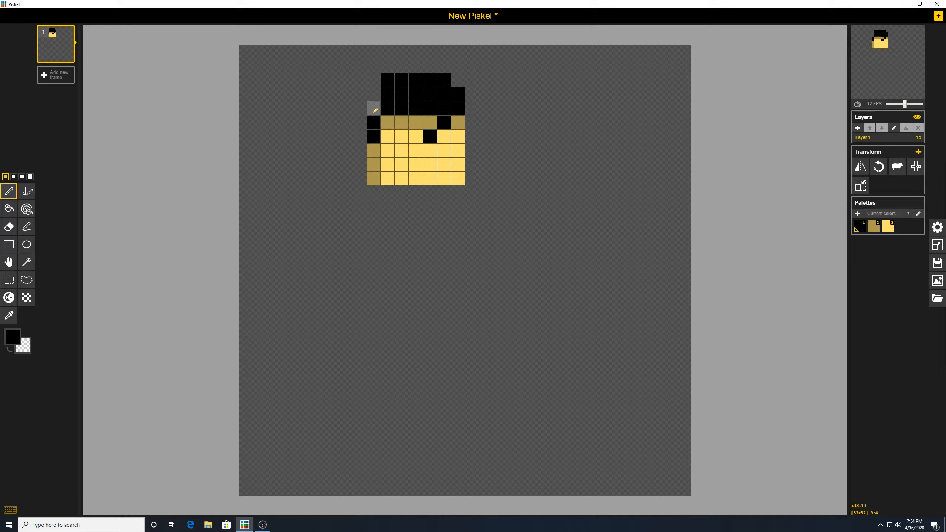
{"action": "left_click", "coordinate": [375, 93]}
{"action": "left_click", "coordinate": [360, 93]}
{"action": "left_click", "coordinate": [360, 107]}
{"action": "left_click", "coordinate": [360, 122]}
{"action": "left_click", "coordinate": [360, 135]}
{"action": "left_click", "coordinate": [361, 144]}
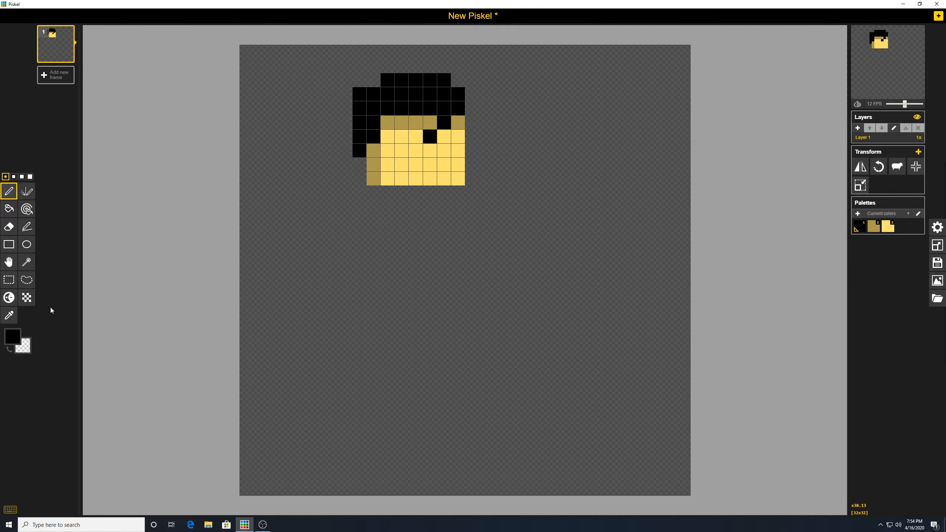
{"action": "left_click", "coordinate": [12, 336]}
- Set the colour to bright blue #004bff and paint the shirt's first row under the face
{"action": "left_click", "coordinate": [95, 383]}
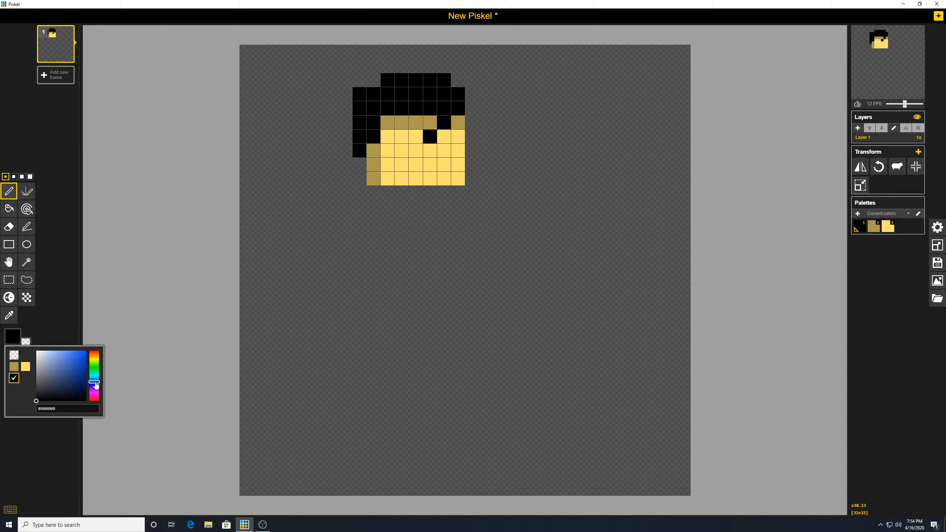
{"action": "left_click_drag", "start_coordinate": [85, 370], "coordinate": [93, 349]}
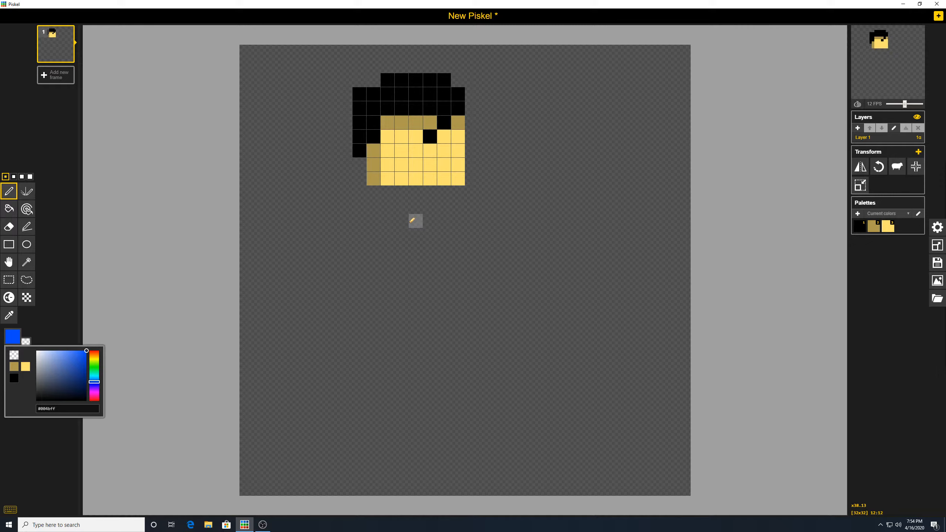
{"action": "left_click", "coordinate": [429, 193]}
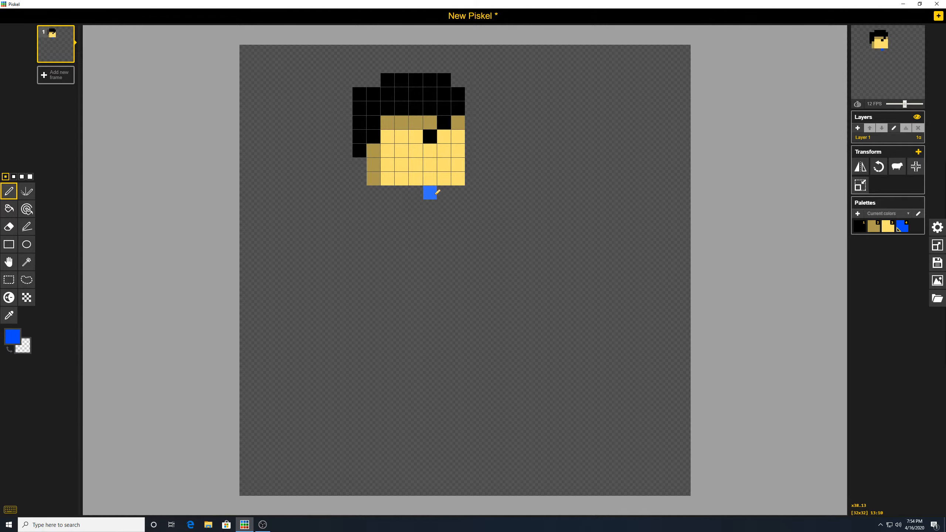
{"action": "left_click_drag", "start_coordinate": [418, 193], "coordinate": [376, 194]}
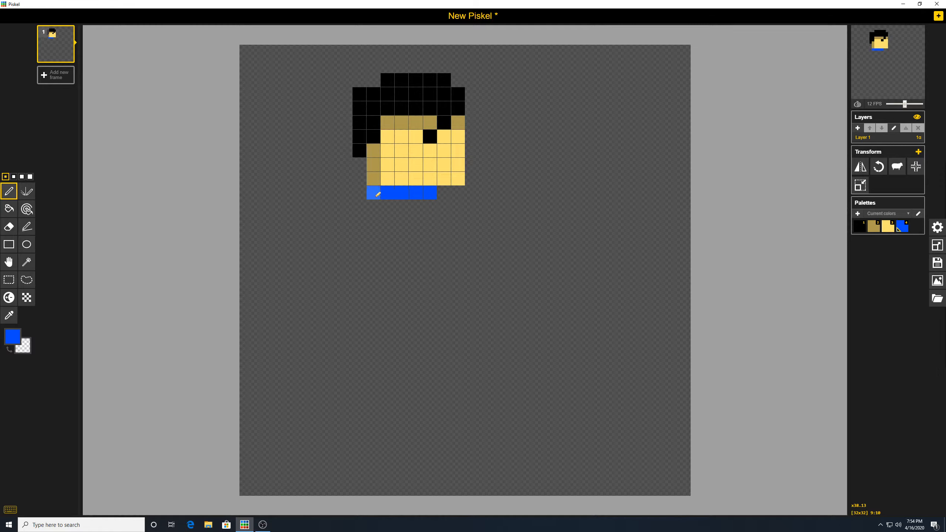
- Paint the blue arm row and lower shirt row, then darken the colour to navy #002e9c
{"action": "left_click", "coordinate": [458, 207]}
{"action": "left_click_drag", "start_coordinate": [429, 206], "coordinate": [377, 205]}
{"action": "left_click", "coordinate": [360, 208]}
{"action": "left_click", "coordinate": [360, 221]}
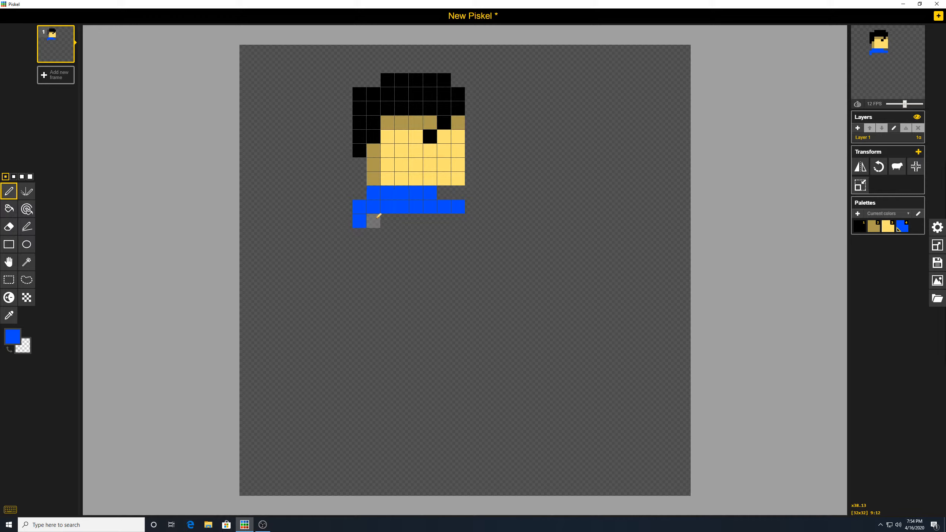
{"action": "left_click_drag", "start_coordinate": [378, 217], "coordinate": [429, 212]}
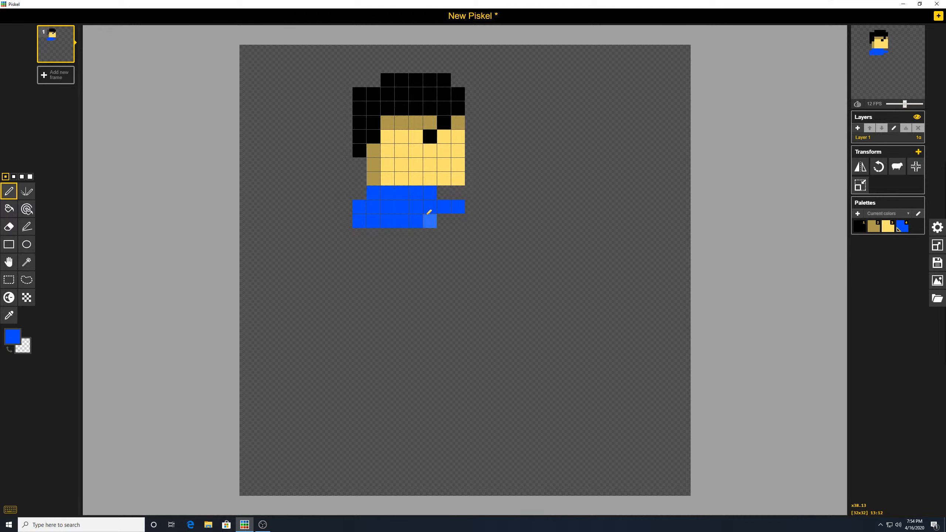
{"action": "left_click", "coordinate": [18, 337]}
{"action": "left_click_drag", "start_coordinate": [82, 364], "coordinate": [89, 373]}
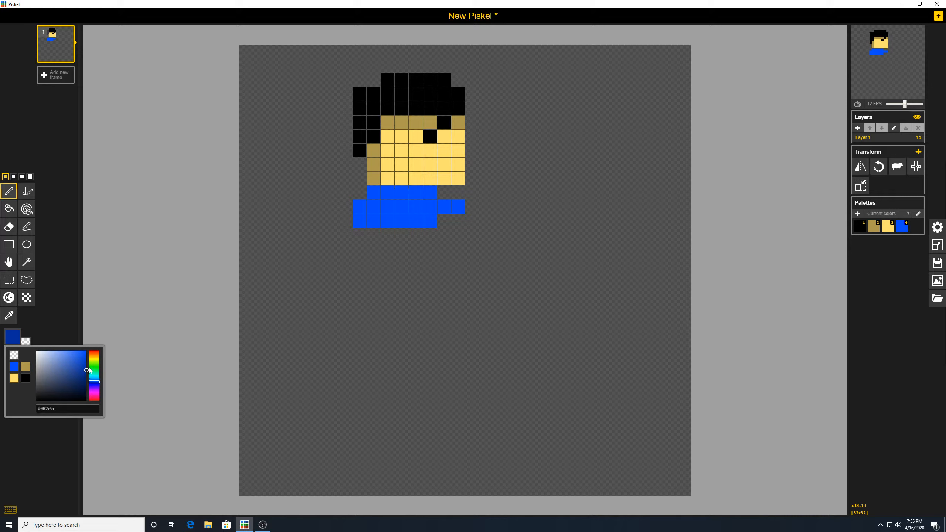
- Shade the shirt's top row and left edge navy blue
{"action": "left_click", "coordinate": [429, 192]}
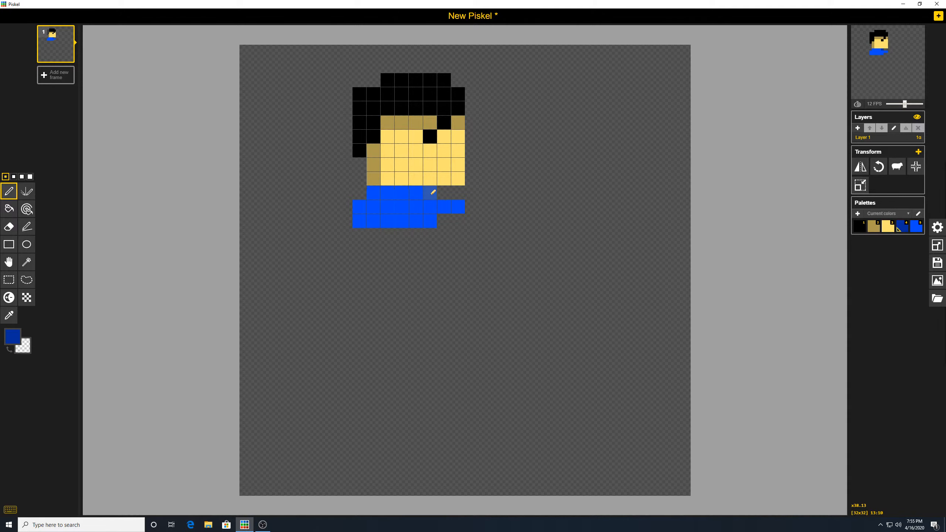
{"action": "left_click", "coordinate": [416, 192]}
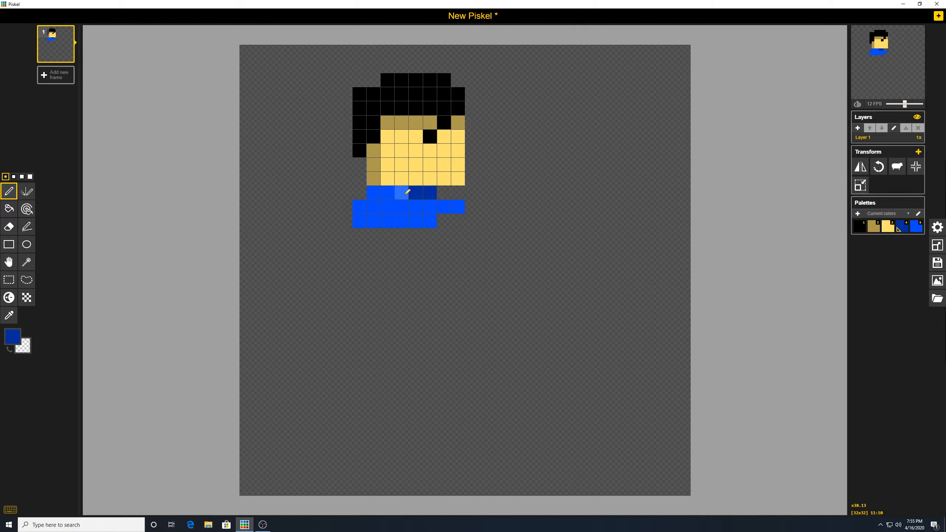
{"action": "left_click", "coordinate": [408, 192]}
{"action": "left_click", "coordinate": [389, 191]}
{"action": "left_click", "coordinate": [376, 190]}
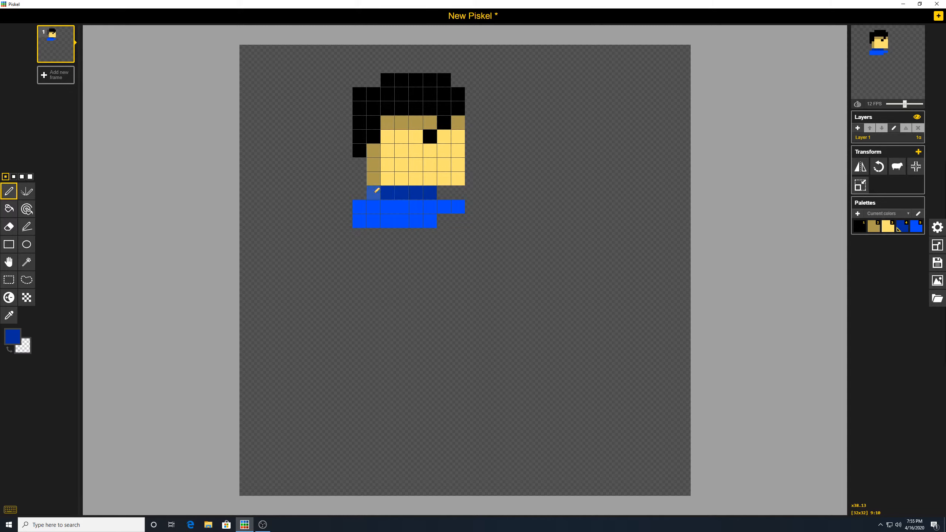
{"action": "left_click", "coordinate": [360, 207]}
{"action": "left_click", "coordinate": [359, 220]}
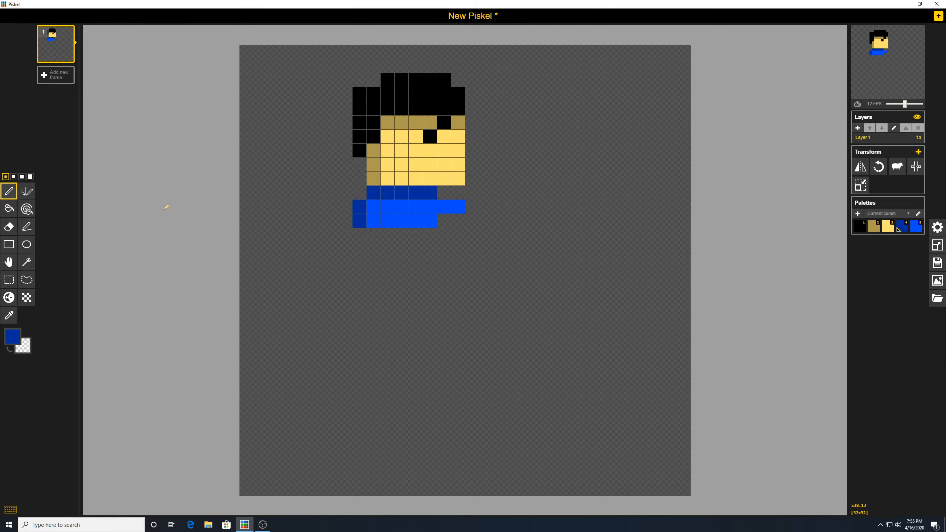
- Sample tan and skin yellow from the face; add a tan pixel below the shirt and a hand
{"action": "left_click", "coordinate": [11, 315]}
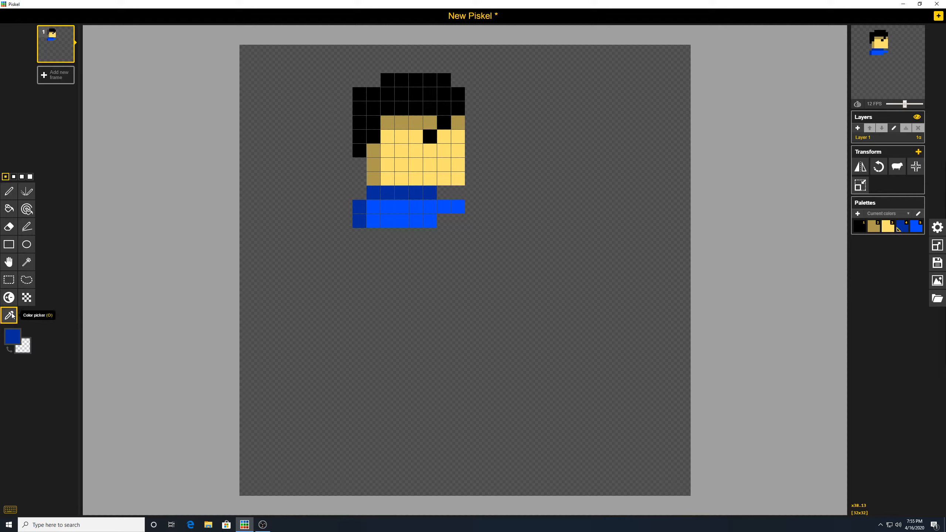
{"action": "left_click", "coordinate": [374, 164]}
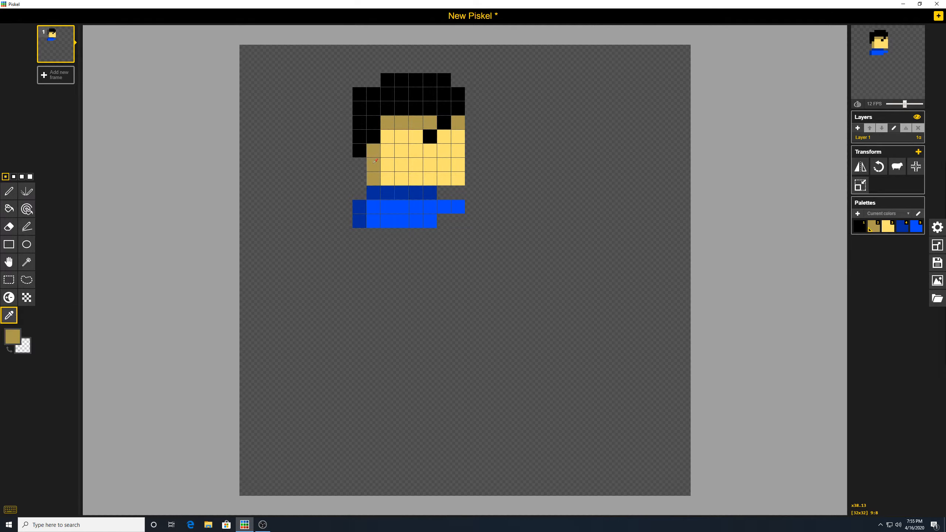
{"action": "left_click", "coordinate": [9, 191]}
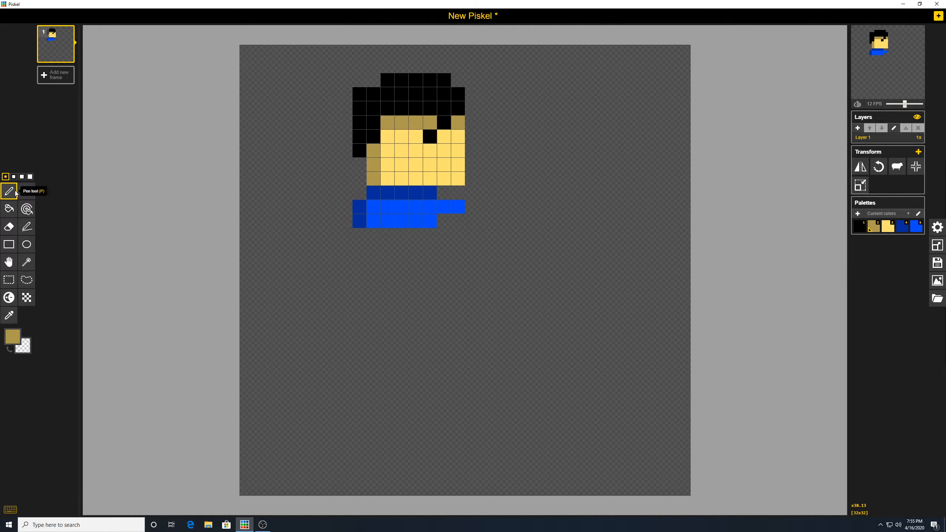
{"action": "left_click", "coordinate": [359, 235]}
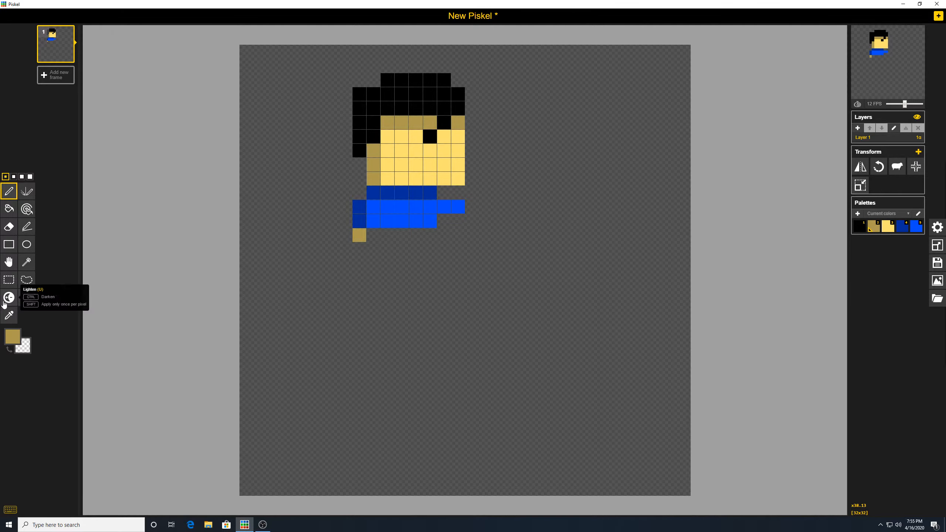
{"action": "left_click", "coordinate": [11, 316]}
{"action": "left_click", "coordinate": [402, 164]}
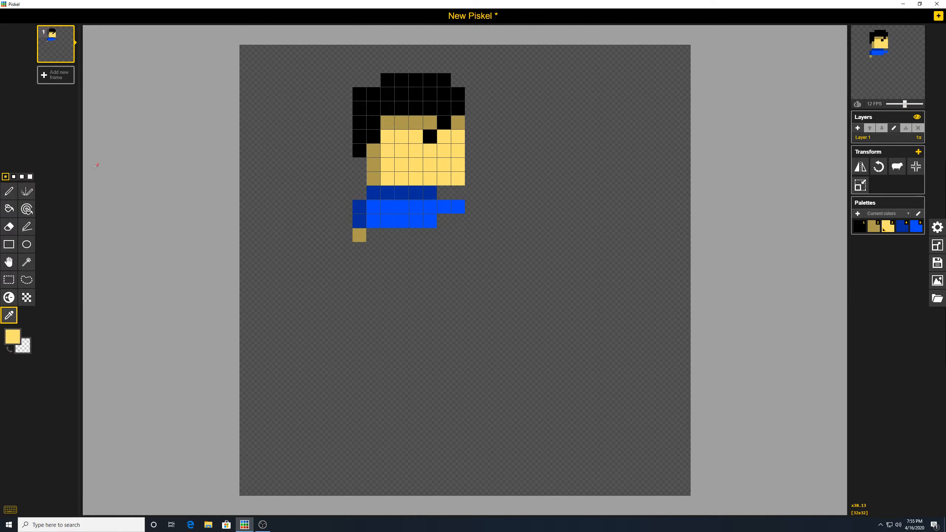
{"action": "left_click", "coordinate": [3, 192]}
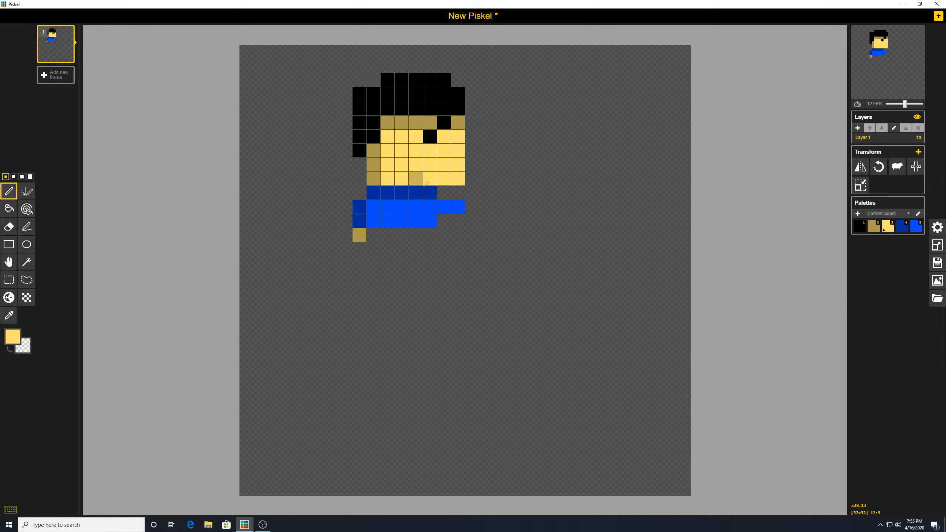
{"action": "left_click", "coordinate": [469, 202]}
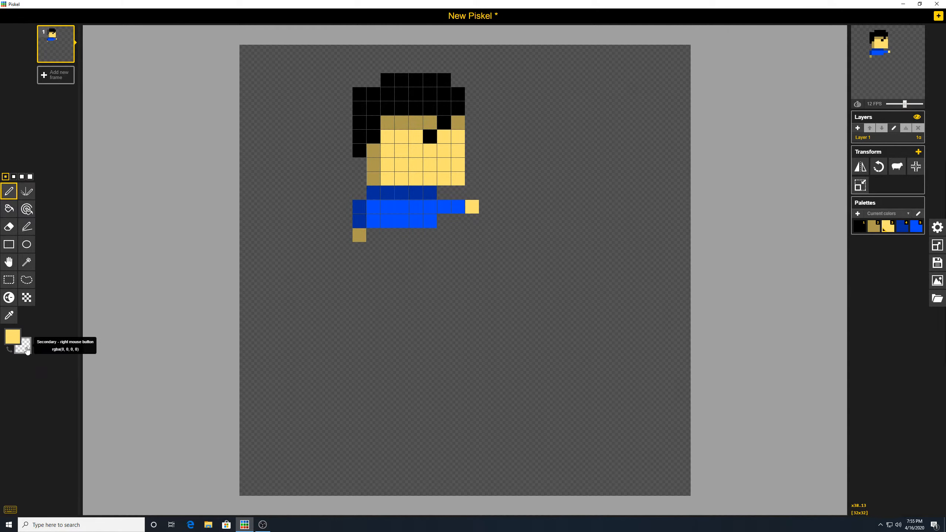
- Set the colour to golden yellow #ffe100 and paint a five-pixel belt under the shirt
{"action": "left_click", "coordinate": [16, 341]}
{"action": "left_click", "coordinate": [95, 361]}
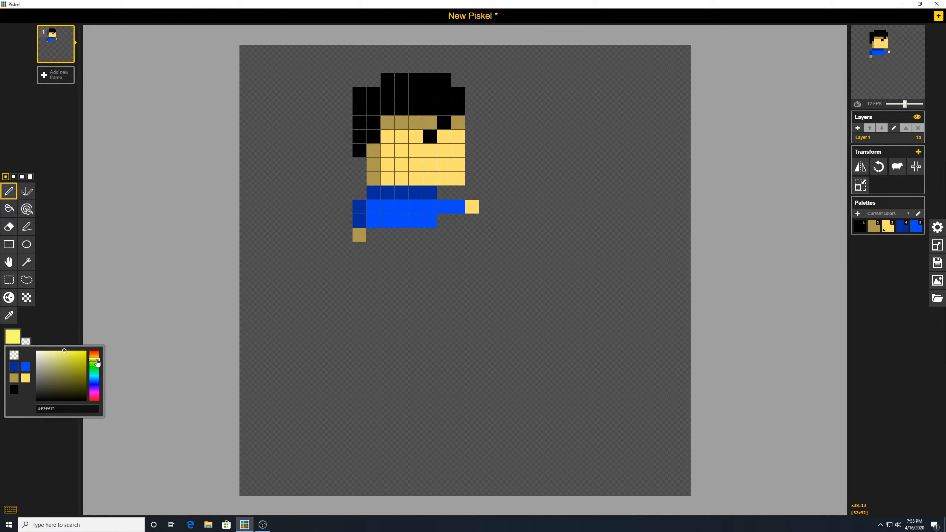
{"action": "left_click", "coordinate": [79, 360]}
{"action": "left_click_drag", "start_coordinate": [78, 360], "coordinate": [98, 337]}
{"action": "left_click", "coordinate": [98, 359]}
{"action": "left_click", "coordinate": [374, 234]}
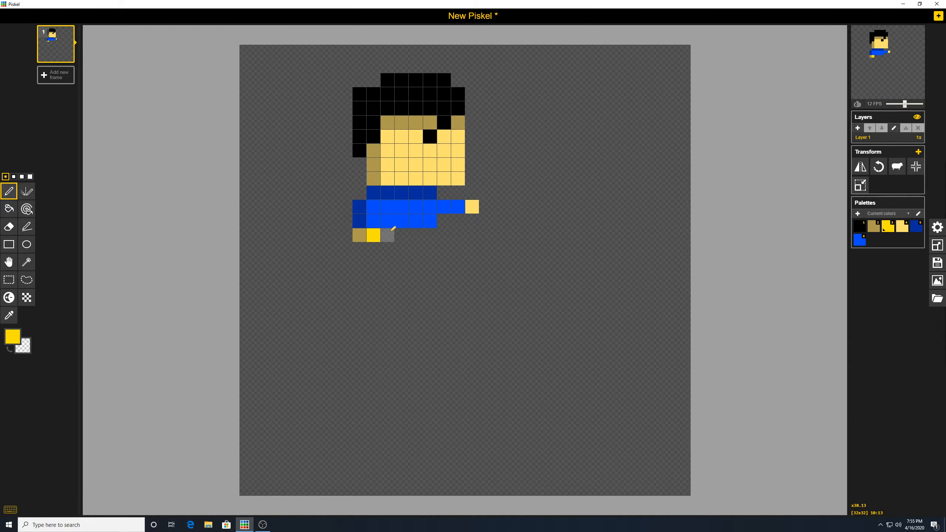
{"action": "left_click", "coordinate": [387, 234]}
{"action": "left_click", "coordinate": [401, 235]}
{"action": "left_click", "coordinate": [416, 234]}
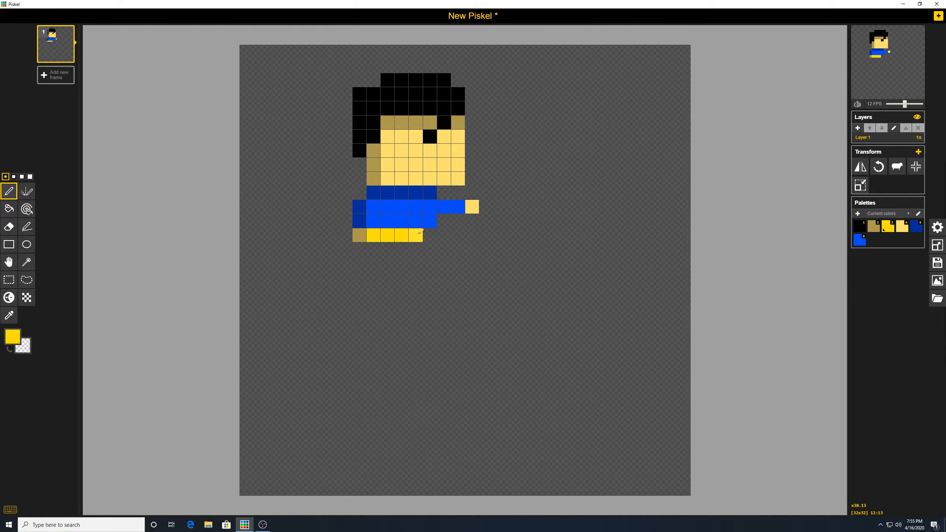
{"action": "left_click", "coordinate": [430, 235]}
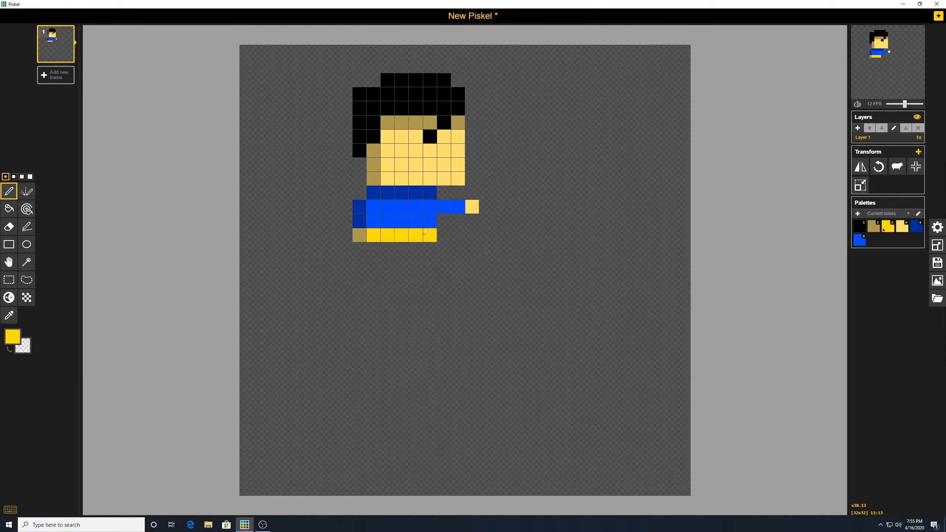
- Add two yellow chest pixels and change the drawing colour to red #ff0000
{"action": "left_click", "coordinate": [387, 207]}
{"action": "left_click", "coordinate": [402, 207]}
{"action": "left_click", "coordinate": [17, 337]}
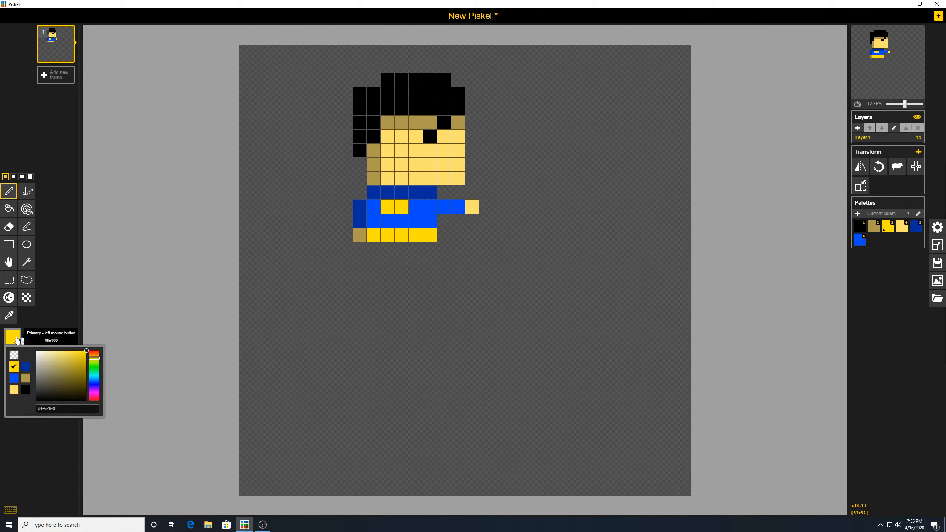
{"action": "mouse_move", "coordinate": [95, 359]}
{"action": "left_mouse_down"}
{"action": "mouse_move", "coordinate": [100, 345]}
{"action": "mouse_move", "coordinate": [95, 353]}
{"action": "left_mouse_up"}
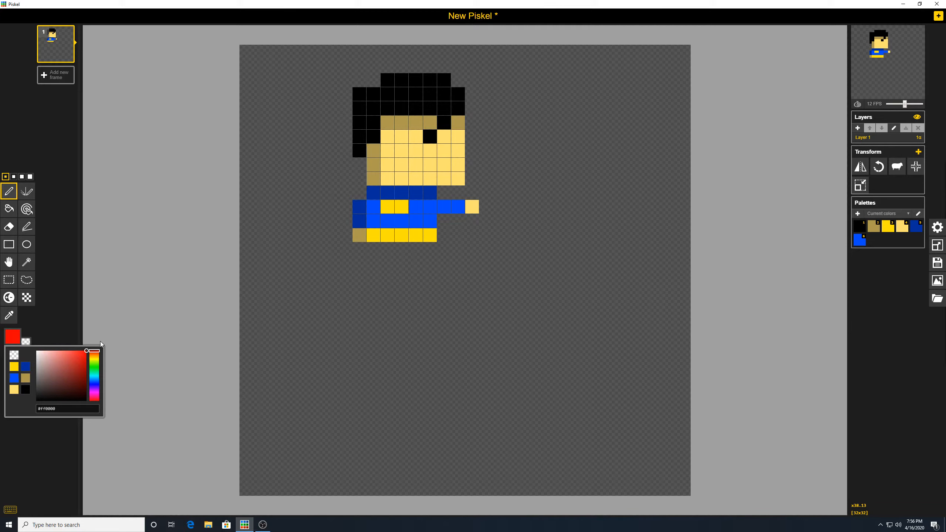
- Darken the red to about #c12525 and paint a two-pixel chest emblem
{"action": "left_click", "coordinate": [80, 354]}
{"action": "left_click_drag", "start_coordinate": [79, 357], "coordinate": [79, 364]}
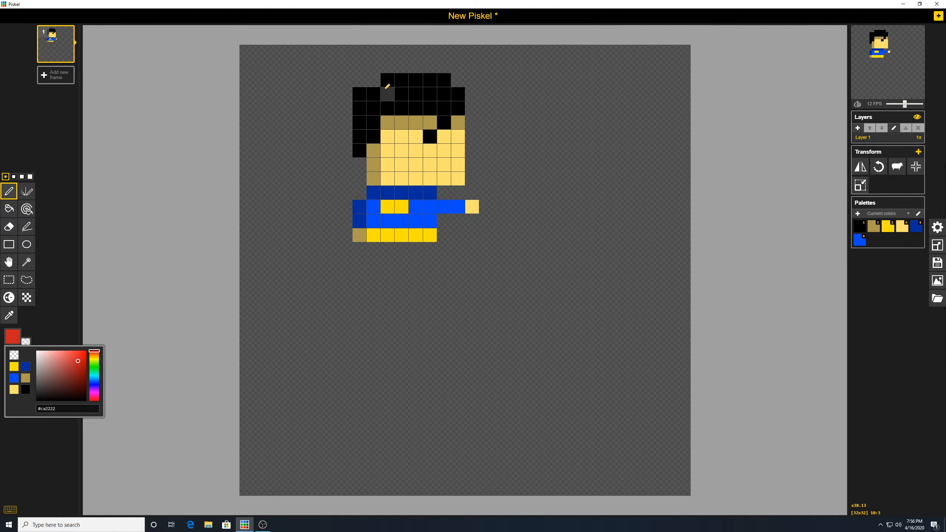
{"action": "left_click", "coordinate": [416, 206]}
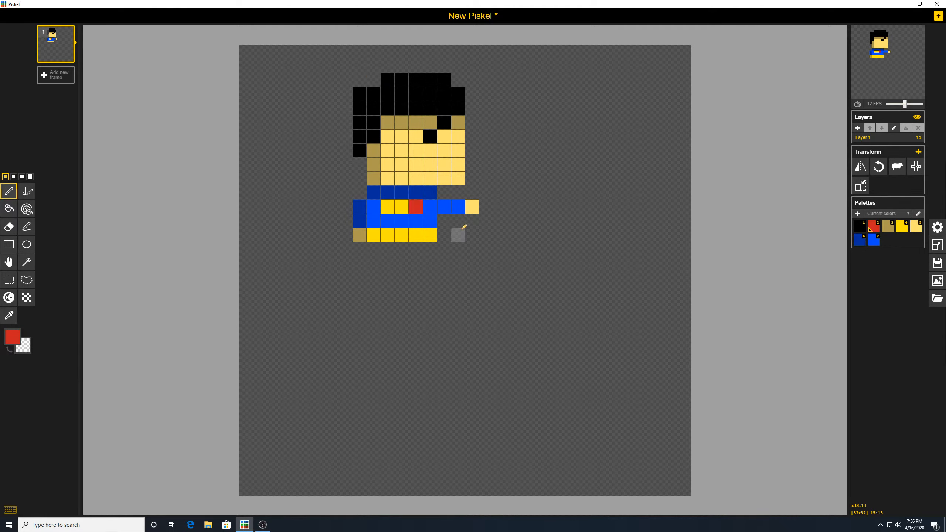
{"action": "left_click", "coordinate": [404, 216]}
- Paint the two red legs and feet beneath the belt
{"action": "left_click", "coordinate": [391, 247]}
{"action": "left_click", "coordinate": [405, 247]}
{"action": "left_click", "coordinate": [406, 261]}
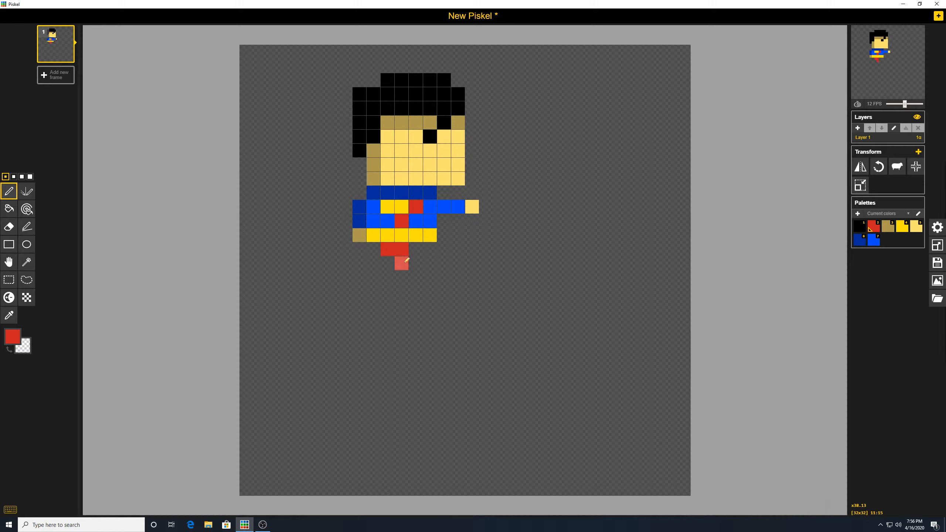
{"action": "left_click", "coordinate": [432, 249]}
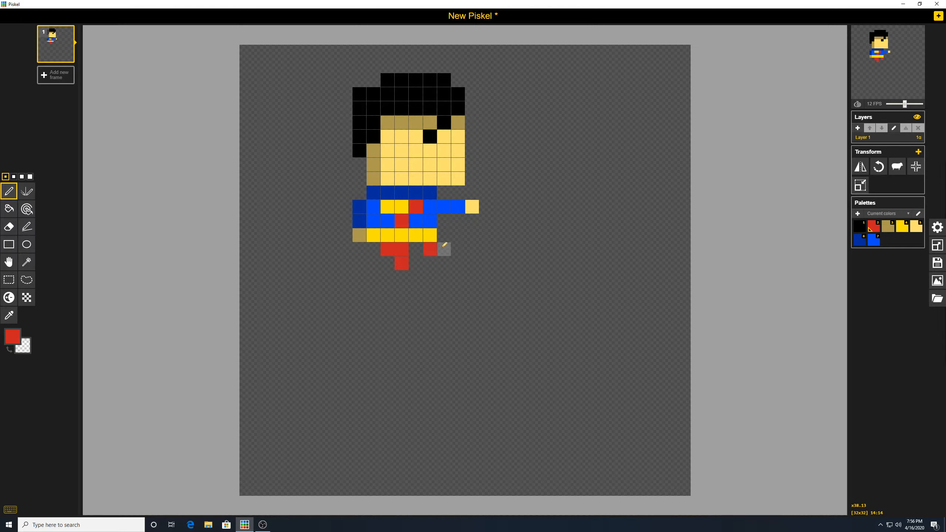
{"action": "left_click", "coordinate": [444, 248]}
{"action": "left_click", "coordinate": [446, 258]}
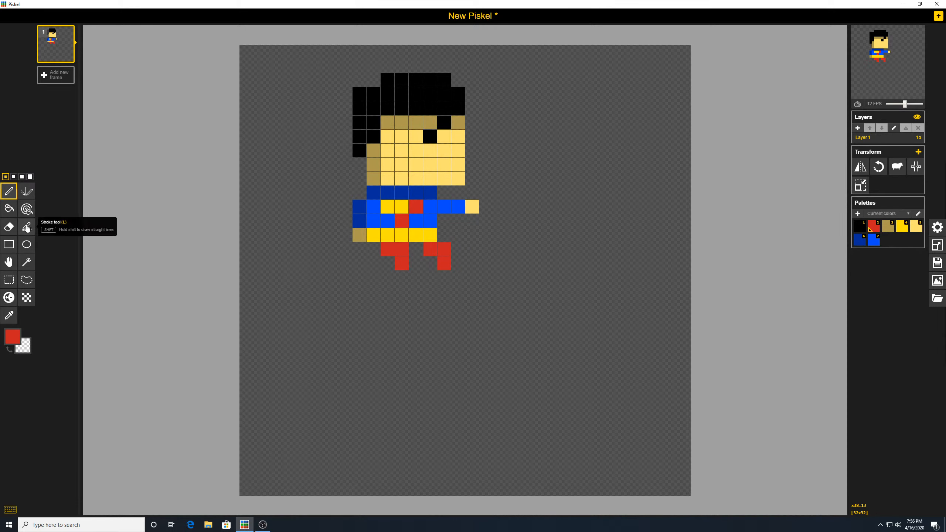
{"action": "left_click", "coordinate": [9, 316]}
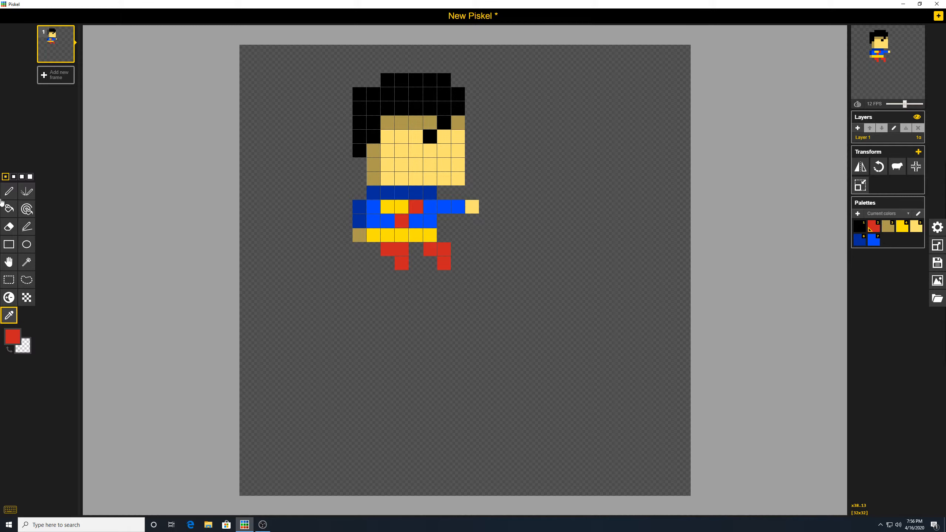
- Sample the shirt blue and fill the cells beside and between the red legs
{"action": "left_click", "coordinate": [374, 221]}
{"action": "left_click", "coordinate": [8, 191]}
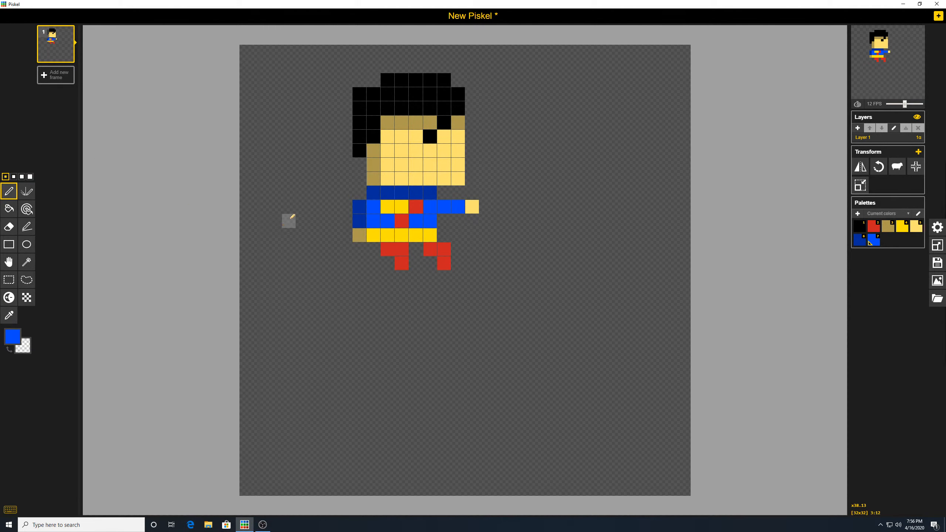
{"action": "left_click", "coordinate": [374, 249]}
{"action": "left_click", "coordinate": [416, 250]}
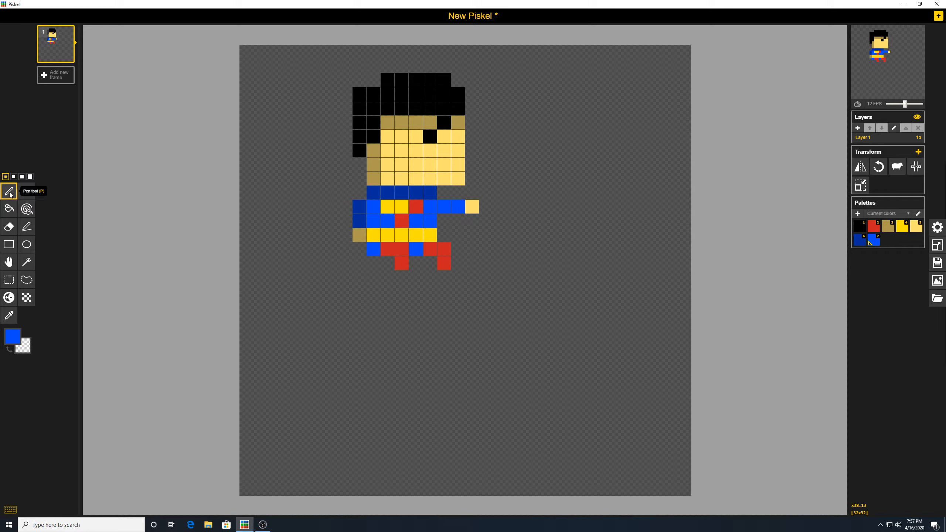
- Select the right leg and boot with Rectangle selection and shift them one pixel right
{"action": "left_click", "coordinate": [9, 280]}
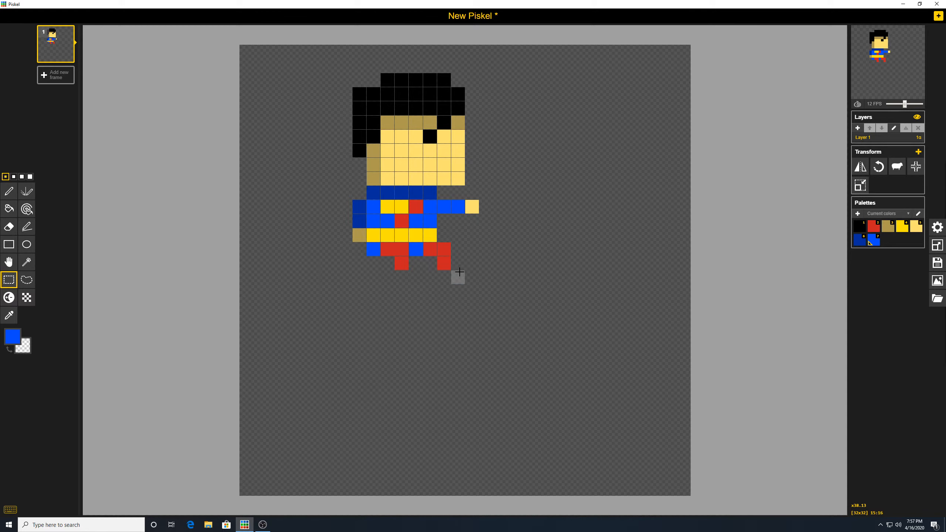
{"action": "left_click_drag", "start_coordinate": [458, 276], "coordinate": [441, 248]}
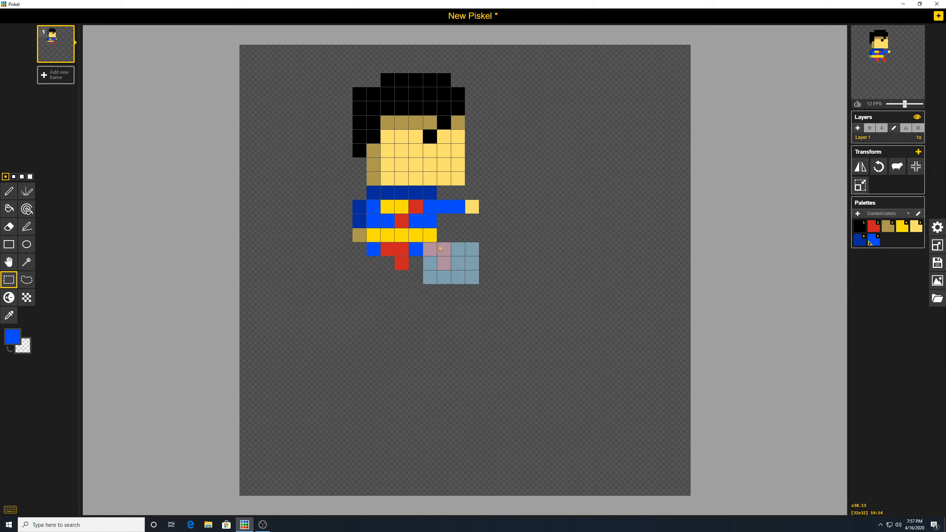
{"action": "left_click", "coordinate": [492, 285]}
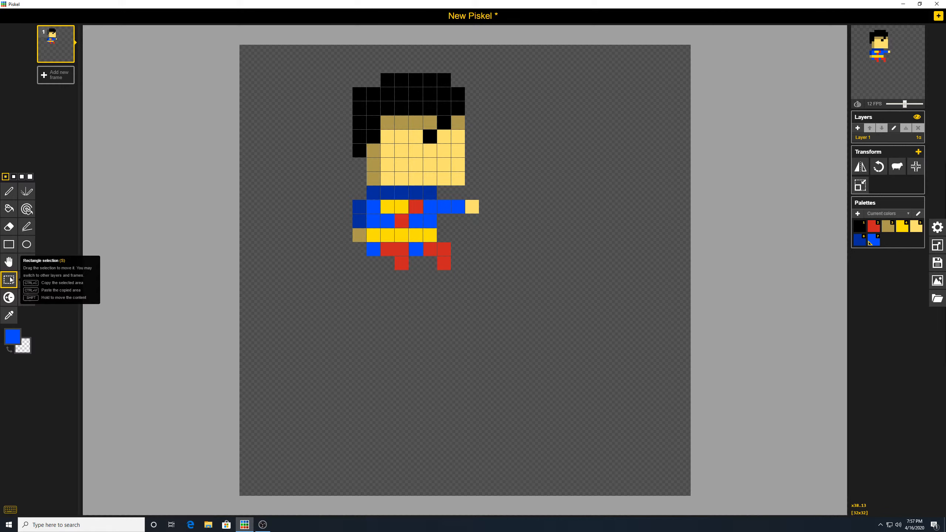
{"action": "left_click_drag", "start_coordinate": [486, 293], "coordinate": [445, 256]}
{"action": "left_click", "coordinate": [564, 280]}
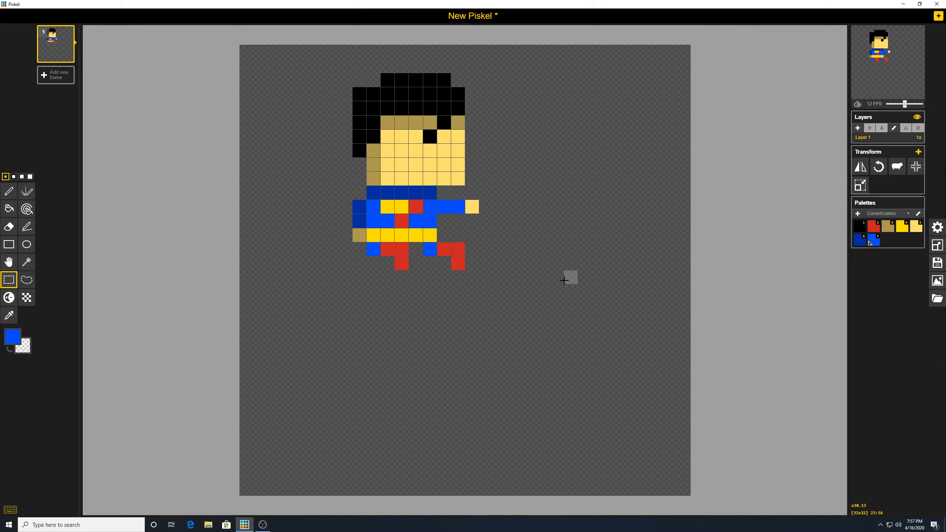
- Sample the emblem's red and darken it to #942626 for the cape colour
{"action": "left_click", "coordinate": [16, 314]}
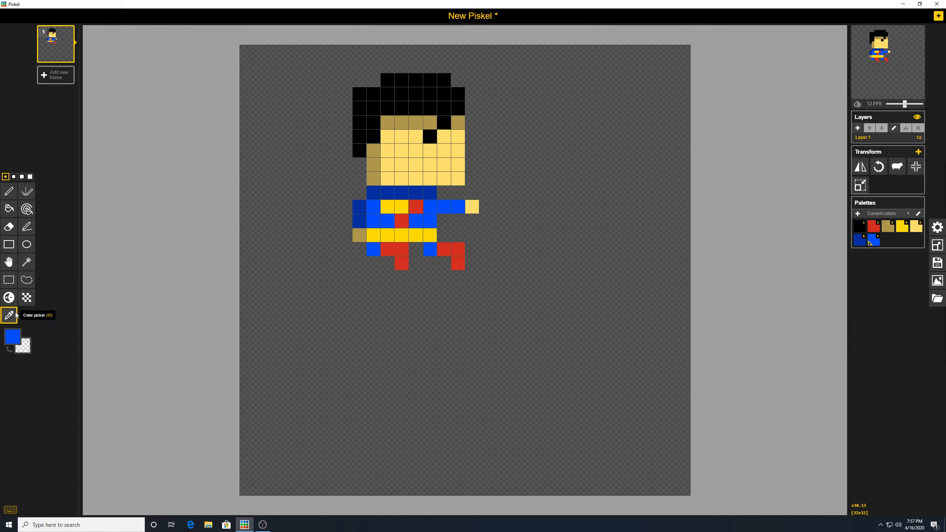
{"action": "left_click", "coordinate": [402, 221]}
{"action": "left_click", "coordinate": [14, 335]}
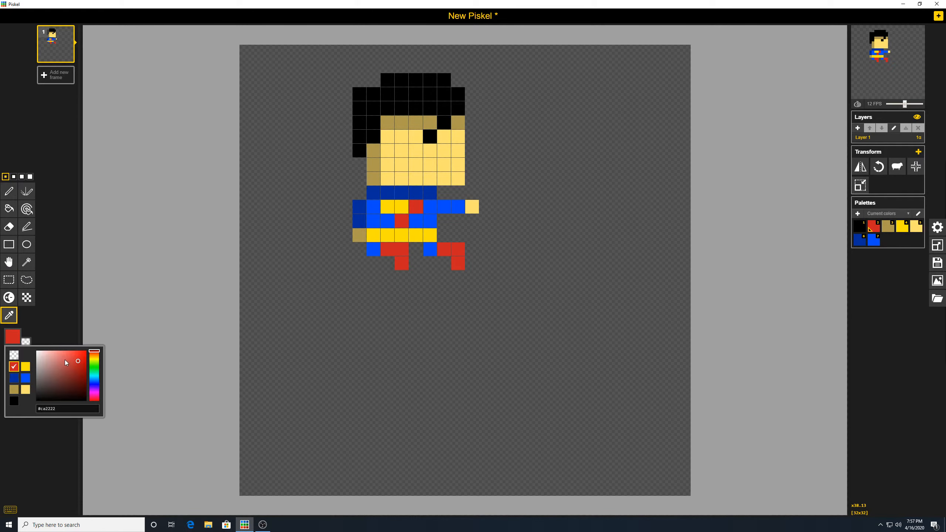
{"action": "left_click", "coordinate": [74, 373]}
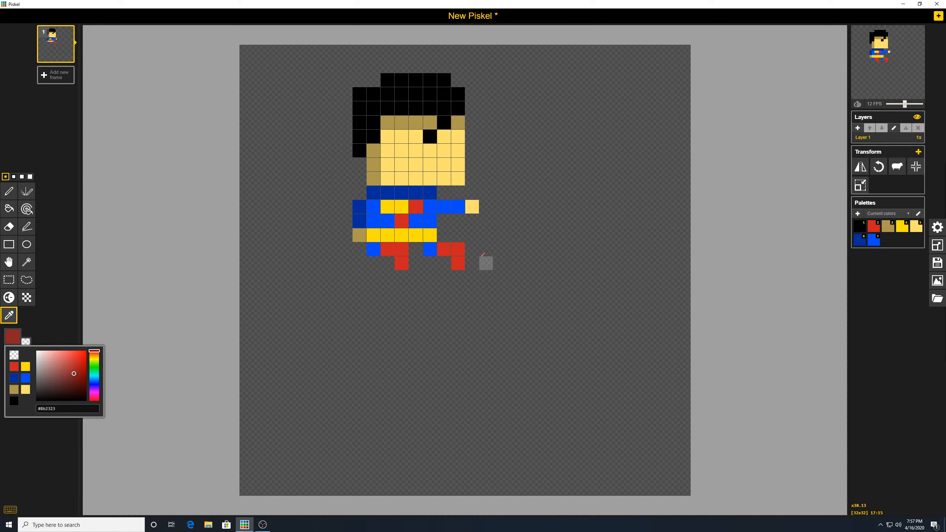
{"action": "left_click", "coordinate": [9, 191]}
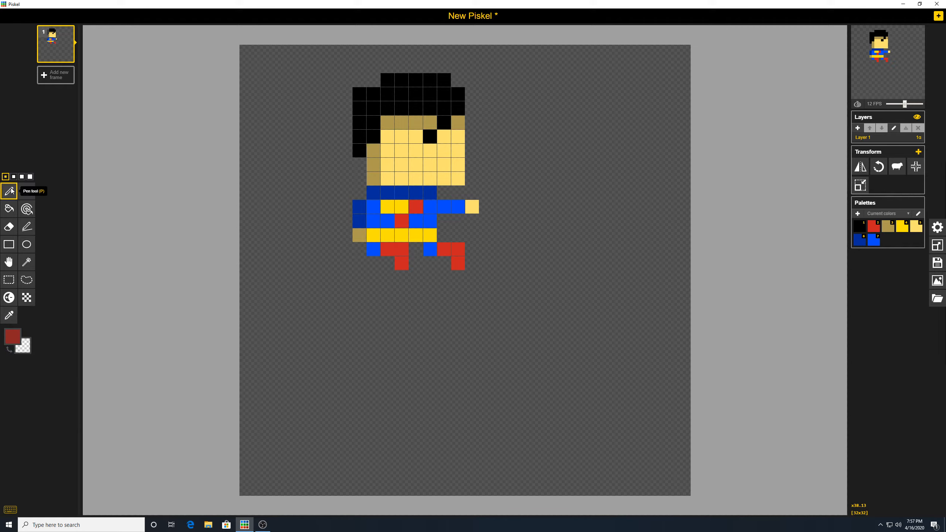
- Pen the cape's top two rows of dark red pixels beside the head
{"action": "left_click", "coordinate": [471, 165]}
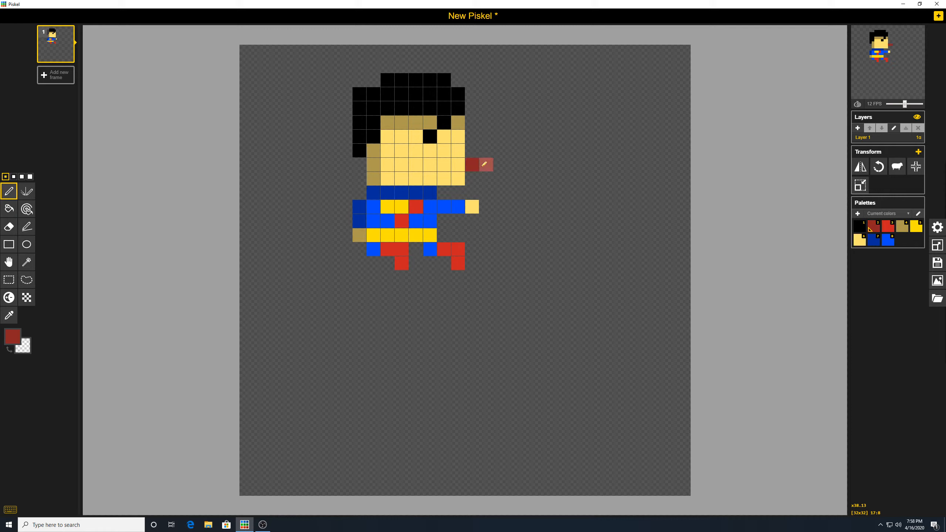
{"action": "left_click", "coordinate": [485, 165]}
{"action": "left_click", "coordinate": [502, 164]}
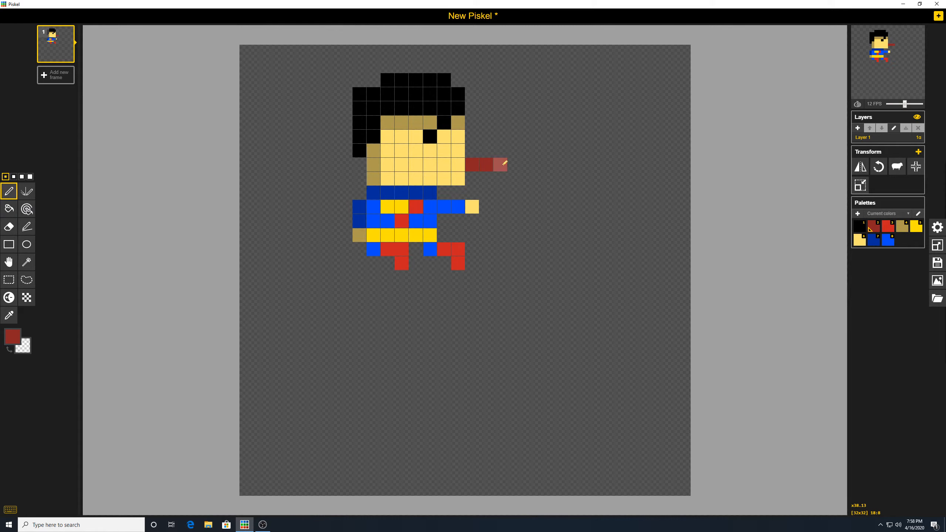
{"action": "left_click", "coordinate": [473, 176]}
{"action": "left_click", "coordinate": [486, 176]}
{"action": "left_click", "coordinate": [501, 177]}
{"action": "left_click", "coordinate": [520, 177]}
- Widen the cape downward over the shoulder and paint its lower and bottom rows
{"action": "left_click", "coordinate": [499, 192]}
{"action": "left_click", "coordinate": [484, 192]}
{"action": "left_click", "coordinate": [471, 193]}
{"action": "left_click", "coordinate": [464, 191]}
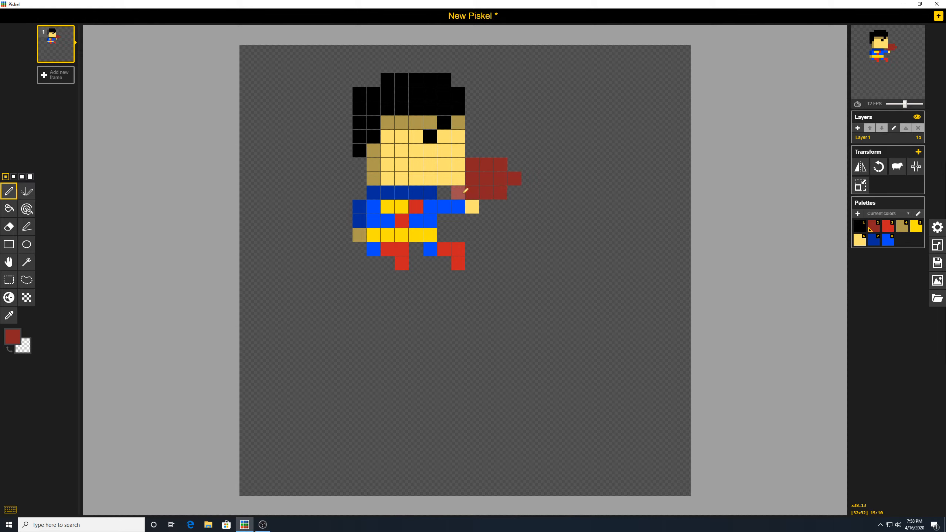
{"action": "left_click", "coordinate": [442, 190]}
{"action": "left_click", "coordinate": [486, 204]}
{"action": "mouse_move", "coordinate": [502, 202]}
{"action": "left_mouse_down"}
{"action": "mouse_move", "coordinate": [485, 220]}
{"action": "mouse_move", "coordinate": [445, 221]}
{"action": "left_mouse_up"}
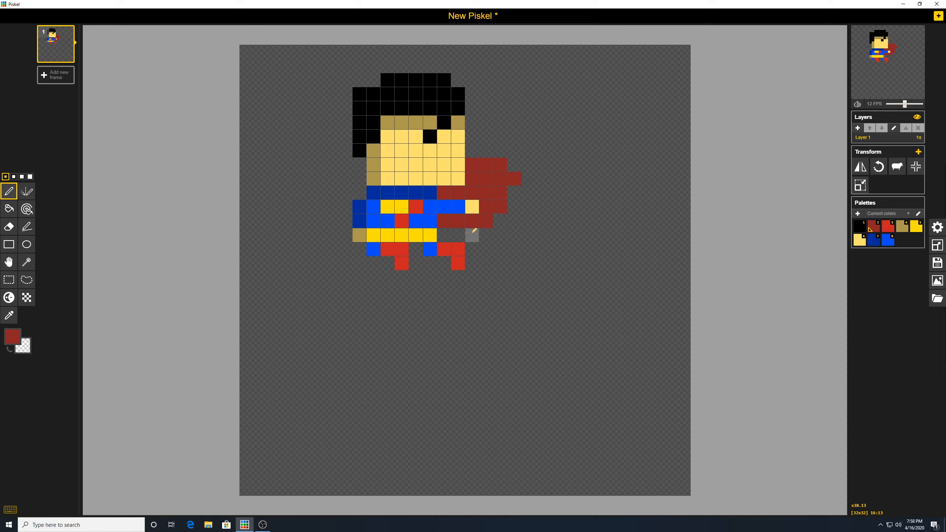
{"action": "left_click_drag", "start_coordinate": [473, 233], "coordinate": [445, 234]}
- Duplicate frame 1 as frame 2, discarding an extra blank frame
{"action": "left_click", "coordinate": [59, 75]}
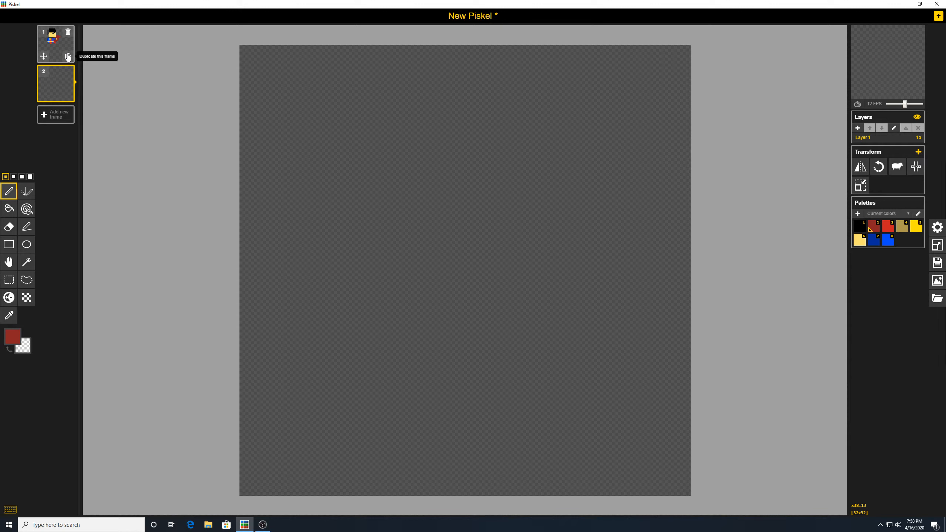
{"action": "left_click", "coordinate": [68, 71]}
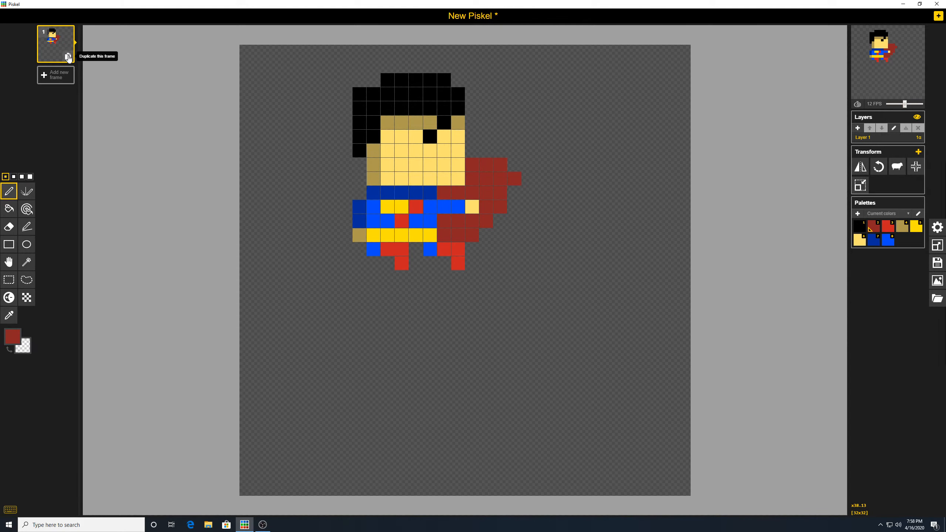
{"action": "left_click", "coordinate": [68, 57]}
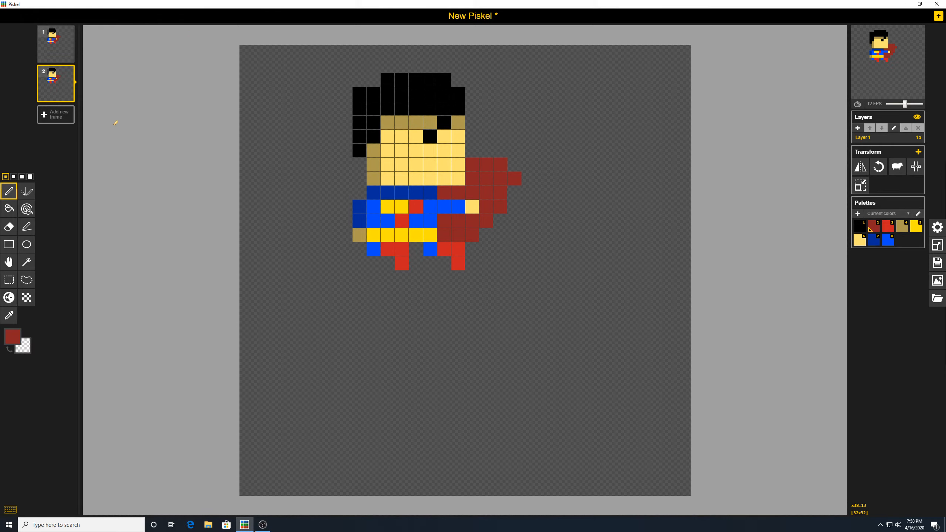
{"action": "left_click", "coordinate": [57, 44]}
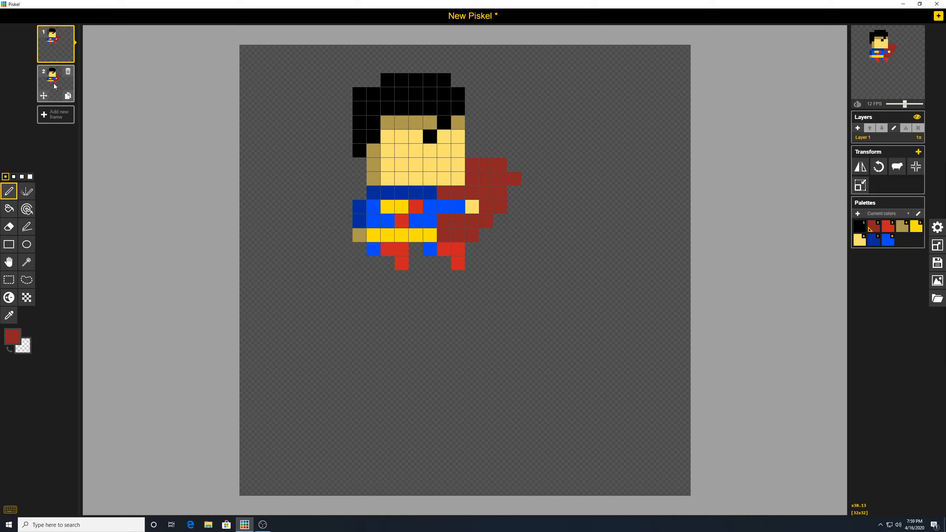
{"action": "left_click", "coordinate": [57, 85]}
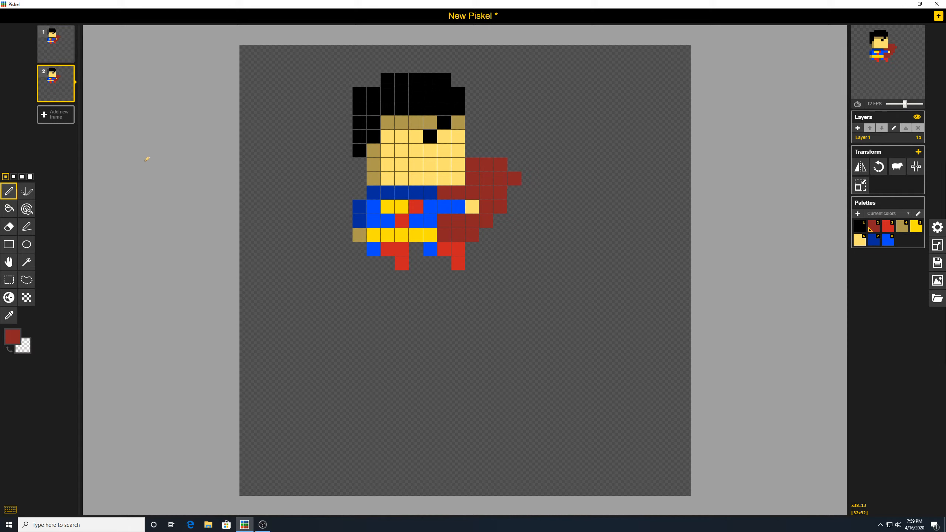
- On frame 2, erase the cape's top pixels and pen new ones lower and further out
{"action": "left_click", "coordinate": [9, 226]}
{"action": "left_click_drag", "start_coordinate": [497, 161], "coordinate": [477, 163]}
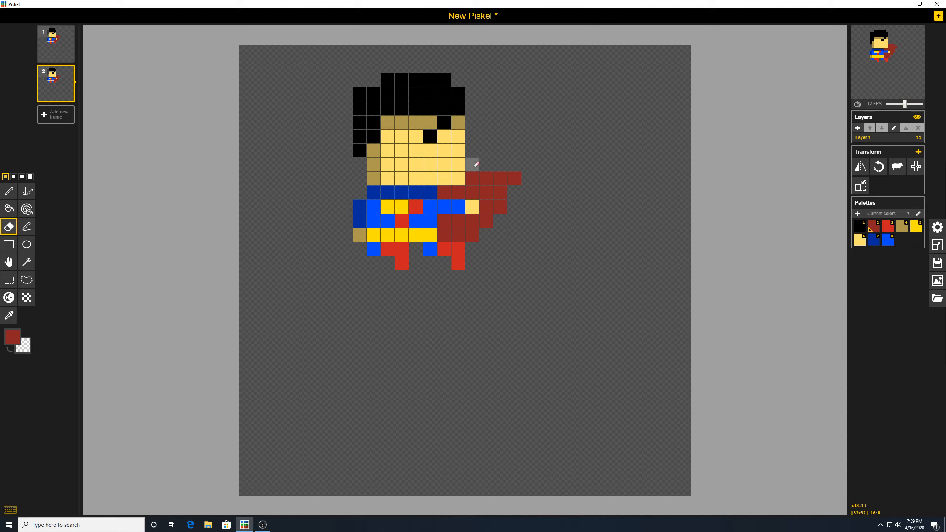
{"action": "mouse_move", "coordinate": [513, 163]}
{"action": "left_mouse_down"}
{"action": "mouse_move", "coordinate": [514, 173]}
{"action": "mouse_move", "coordinate": [501, 173]}
{"action": "left_mouse_up"}
{"action": "left_click", "coordinate": [10, 192]}
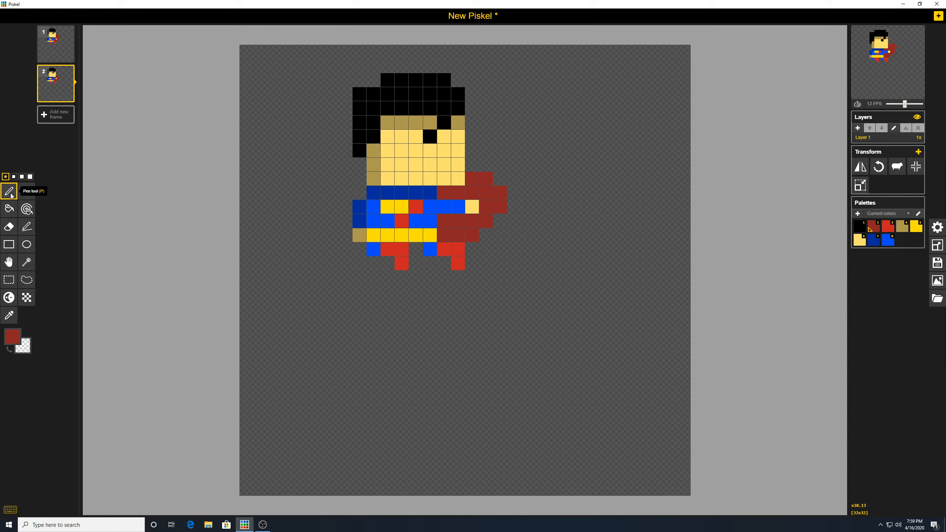
{"action": "left_click", "coordinate": [514, 207]}
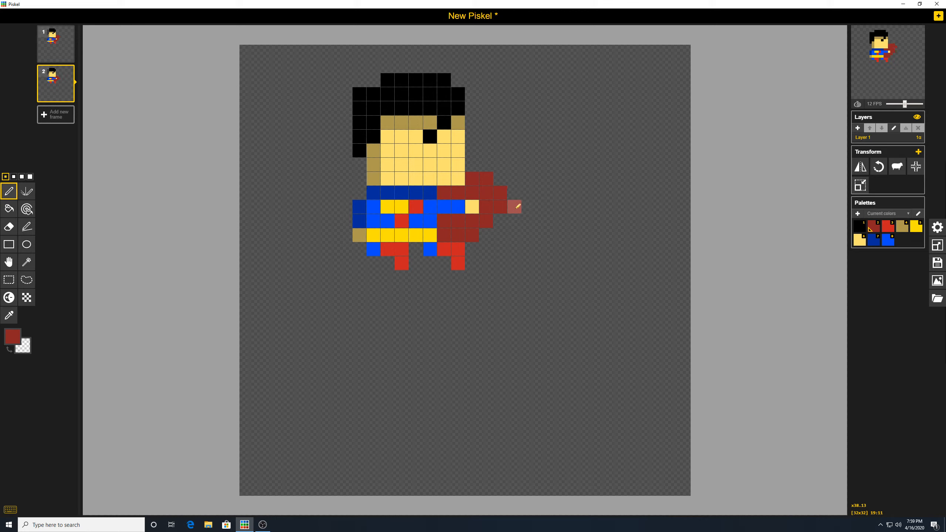
{"action": "left_click", "coordinate": [504, 215]}
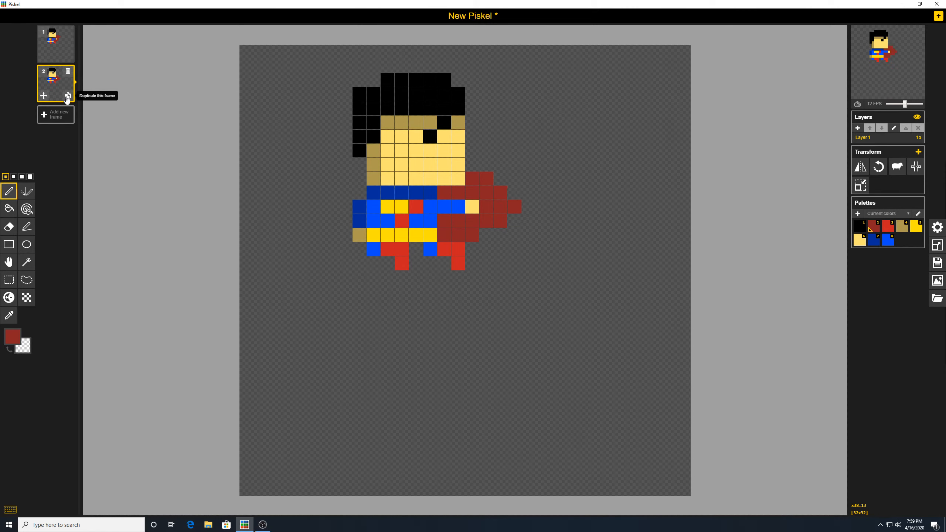
- Duplicate frame 2 as frame 3 and redraw the cape tip one pixel lower
{"action": "left_click", "coordinate": [67, 97]}
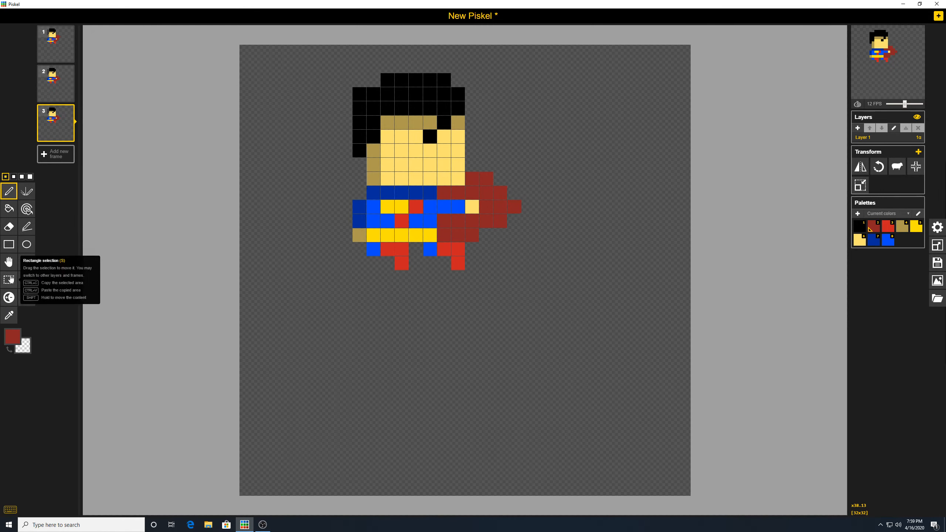
{"action": "left_click", "coordinate": [9, 226]}
{"action": "left_click", "coordinate": [519, 203]}
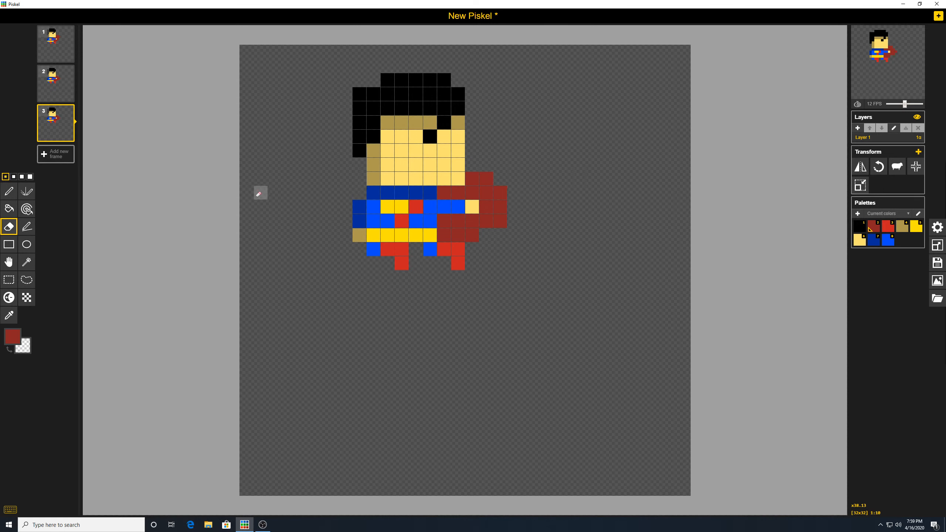
{"action": "left_click", "coordinate": [9, 192]}
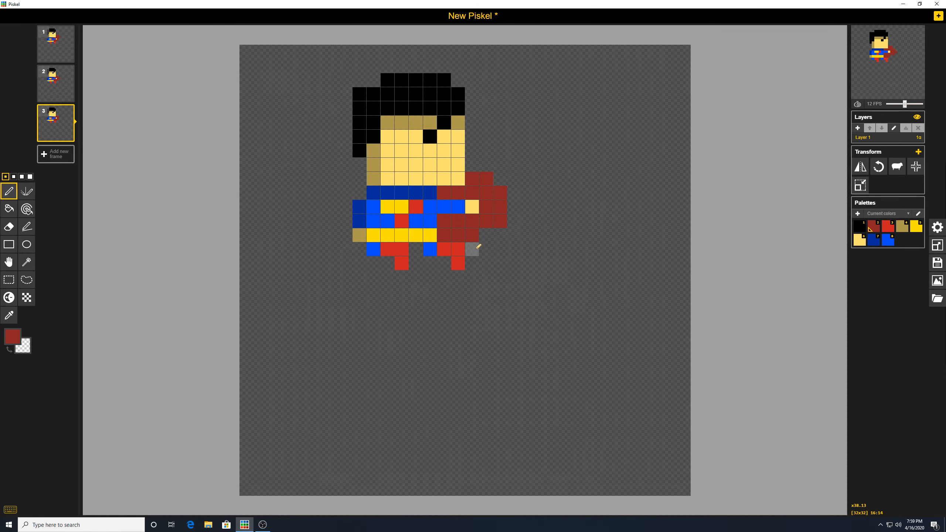
{"action": "left_click", "coordinate": [514, 220]}
{"action": "mouse_move", "coordinate": [44, 124]}
{"action": "left_click", "coordinate": [939, 261]}
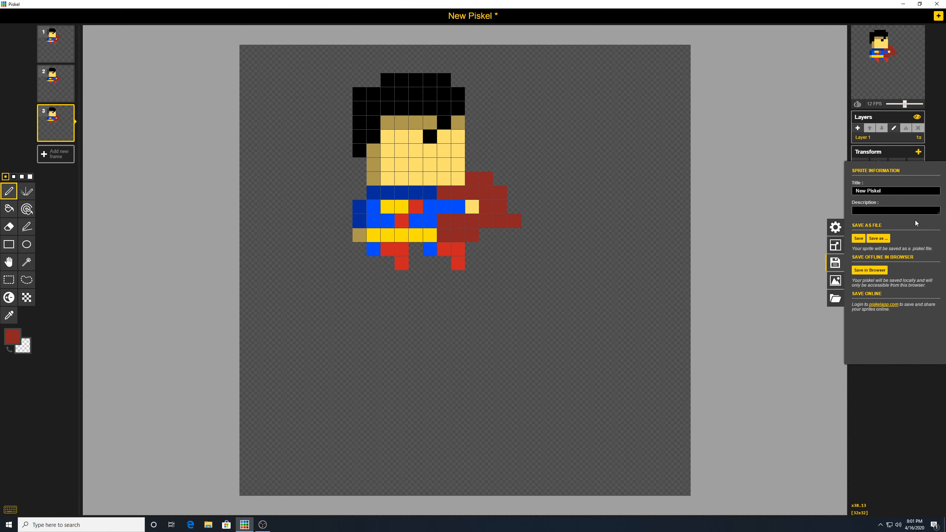
{"action": "left_click", "coordinate": [932, 372]}
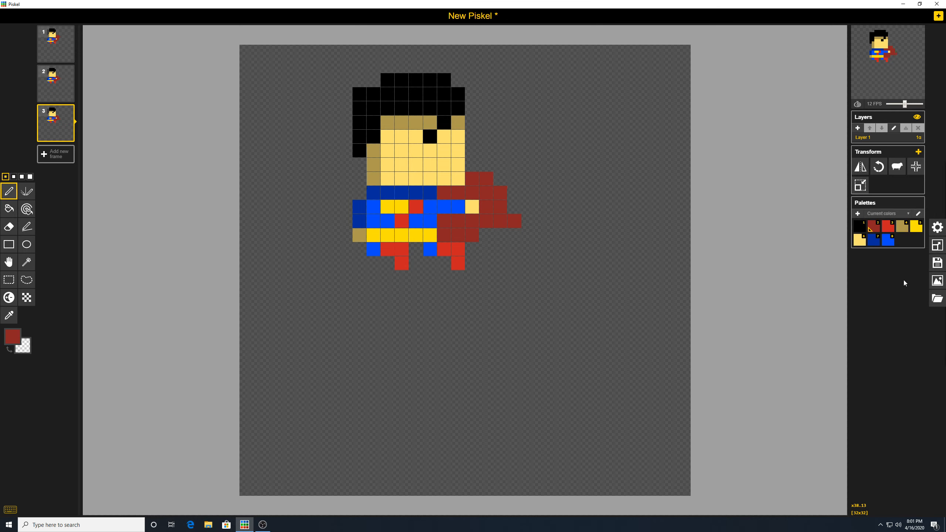
{"action": "left_click", "coordinate": [937, 282]}
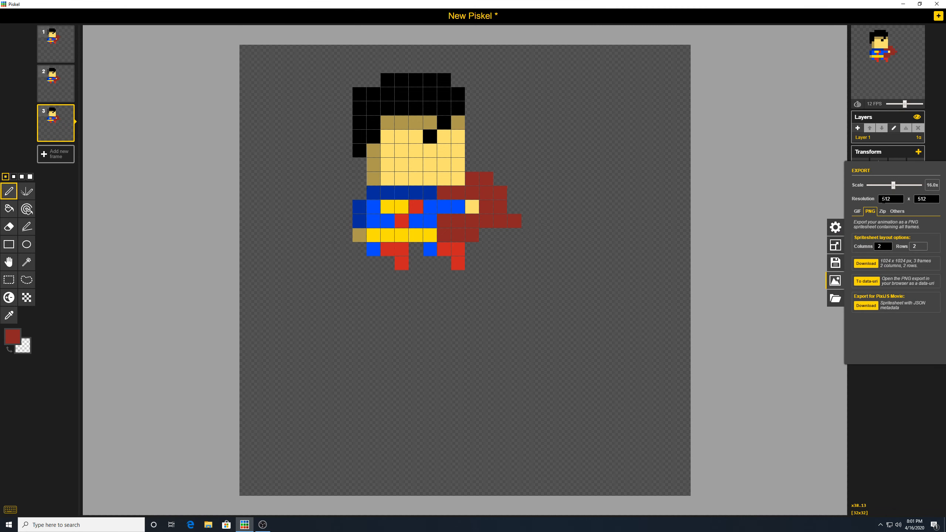
{"action": "left_click", "coordinate": [916, 427]}
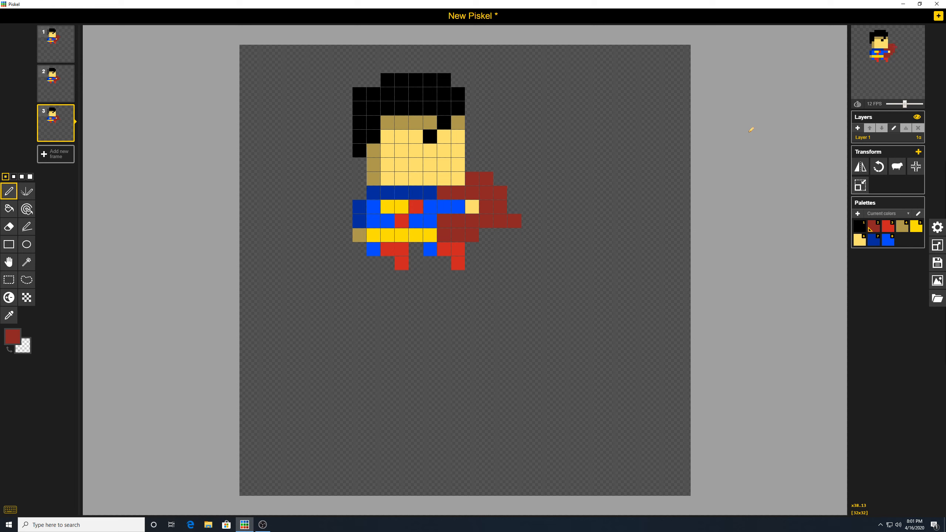
- Bring the OBS Studio window to the front from the taskbar
{"action": "mouse_move", "coordinate": [901, 70]}
{"action": "left_click", "coordinate": [263, 525]}
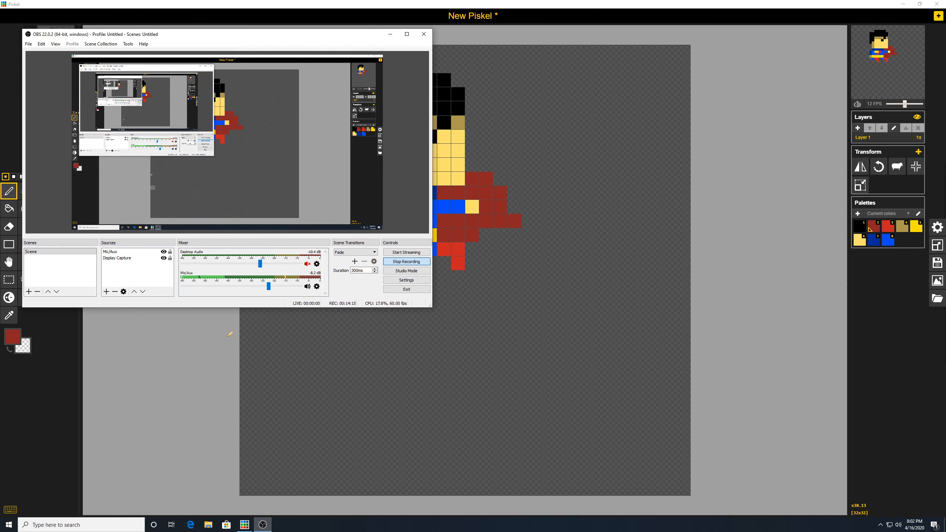